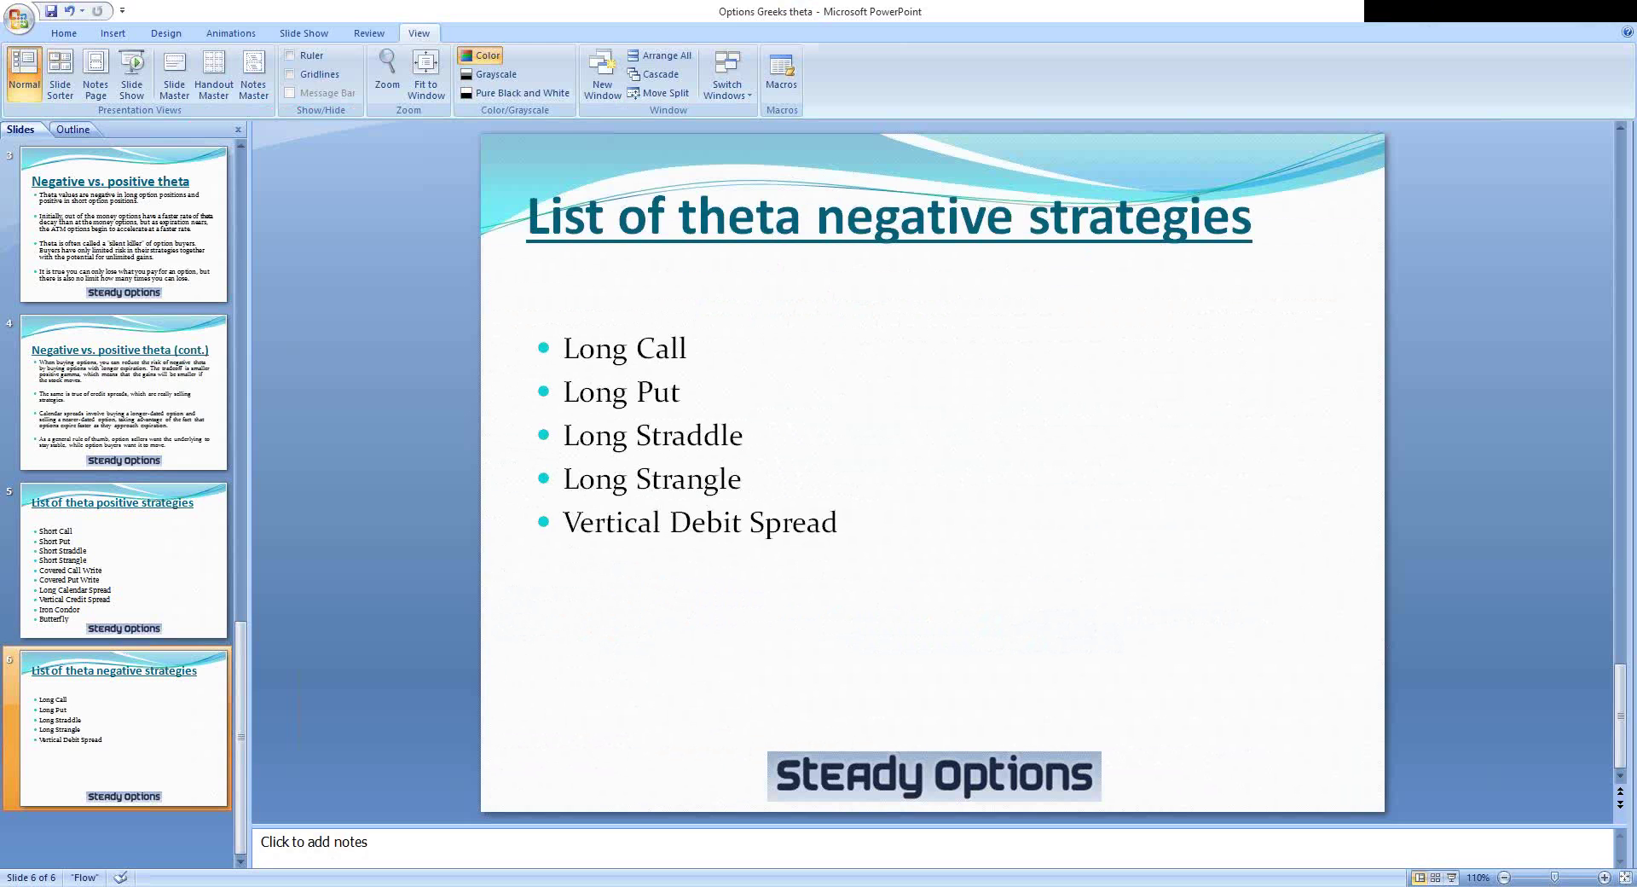
Switch to OptionNET Explorer, model one long AAPL 118 call in the 04 Dec 15 expiry, and project it to 11/24/2015 (T+0)
key("alt+Tab")
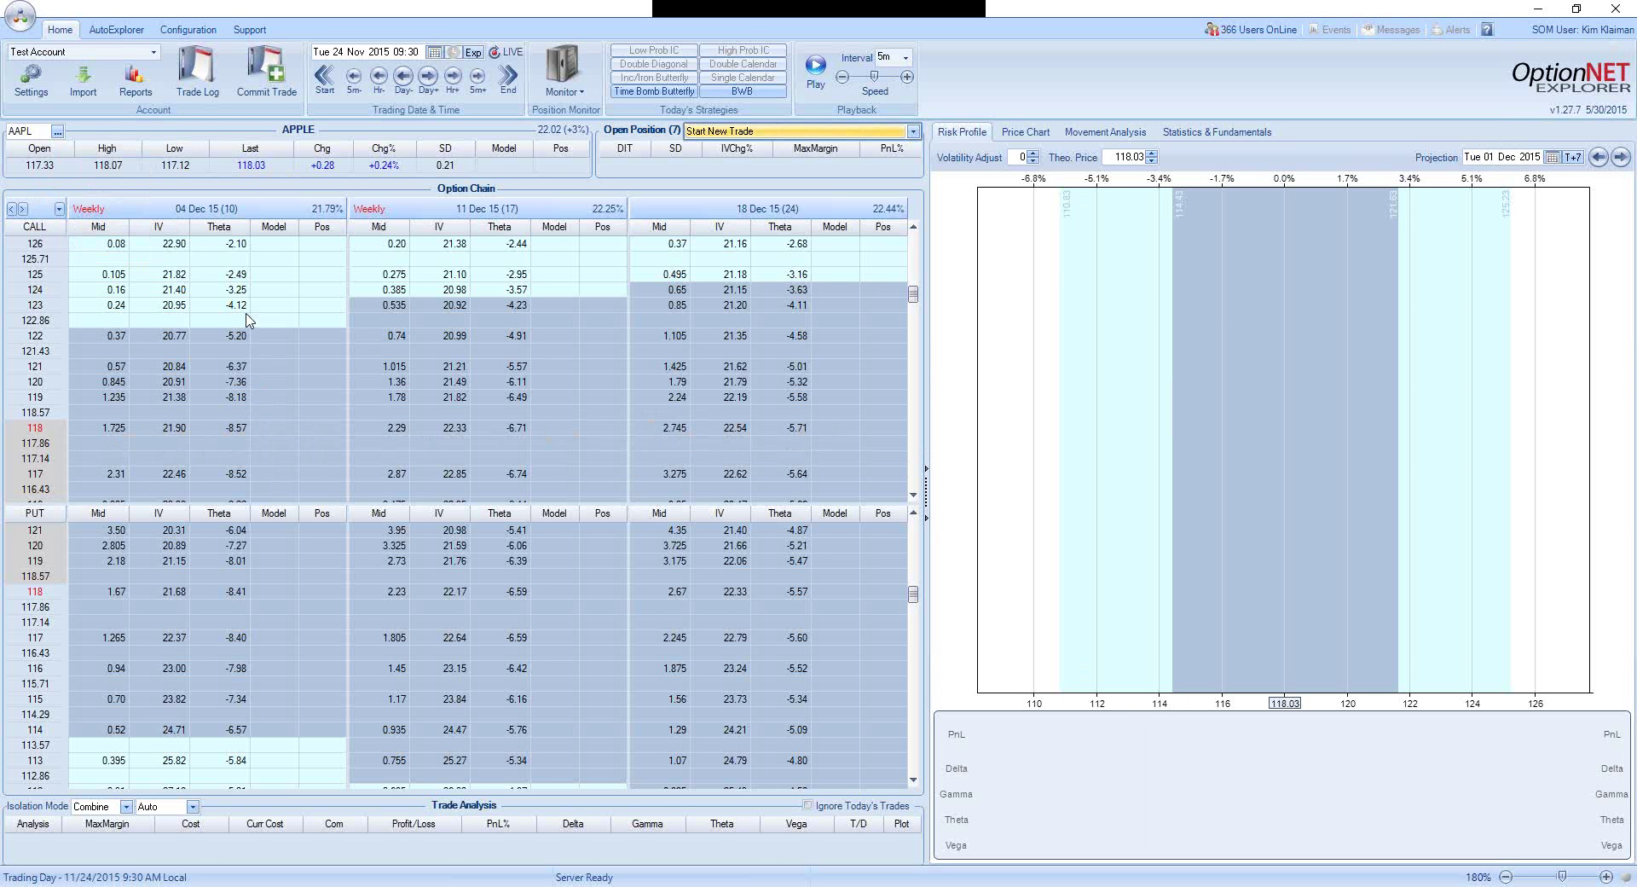
left_click(274, 427)
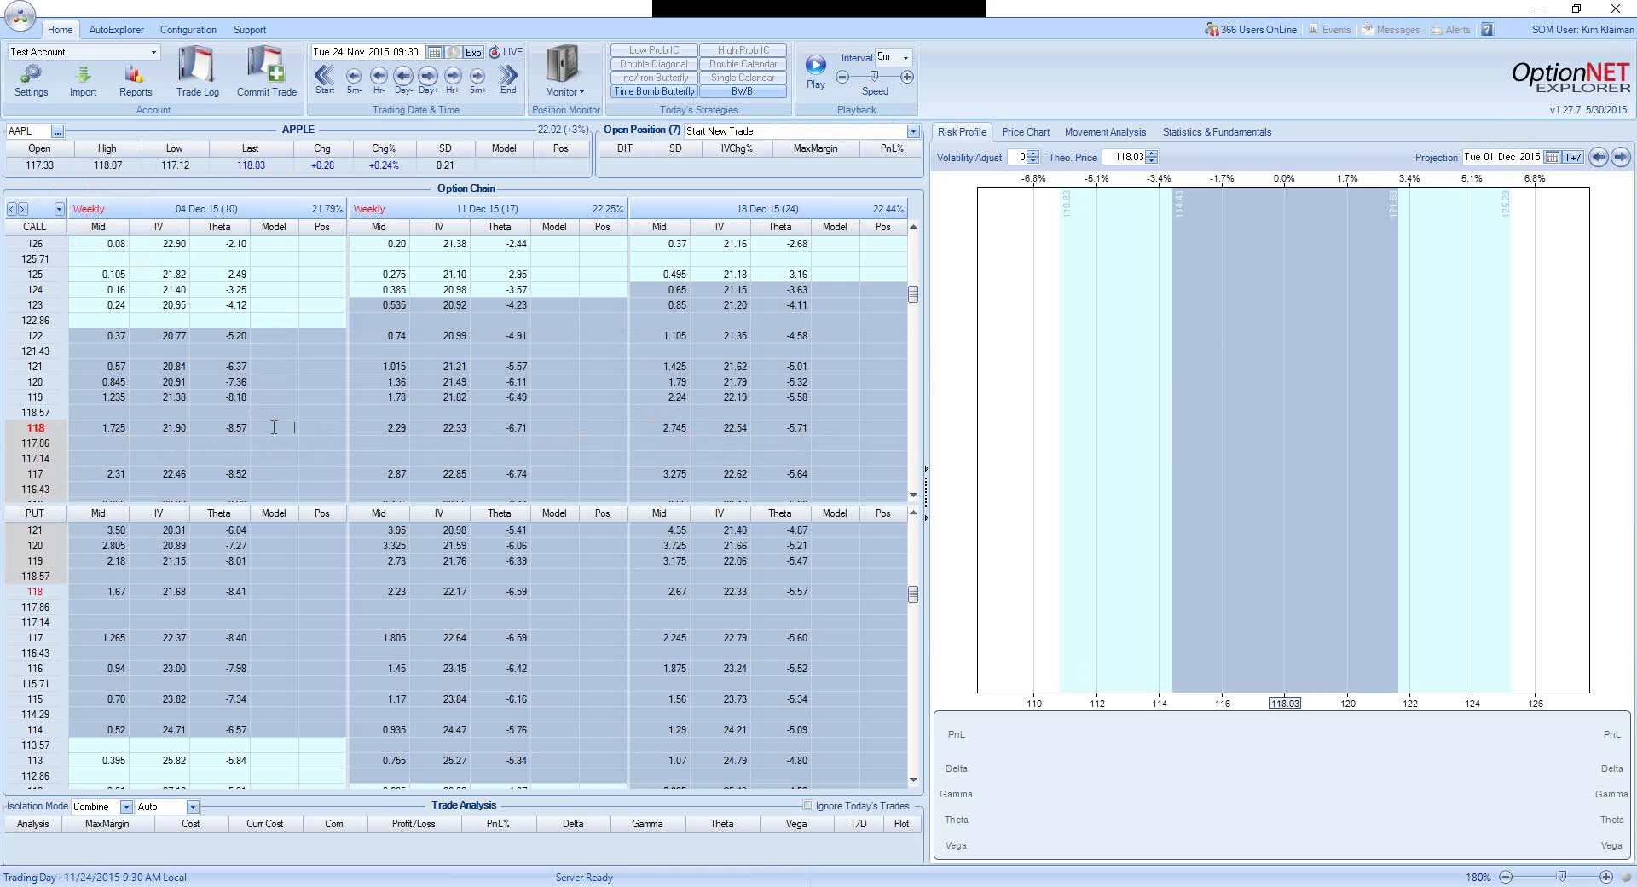
type("1")
left_click(278, 413)
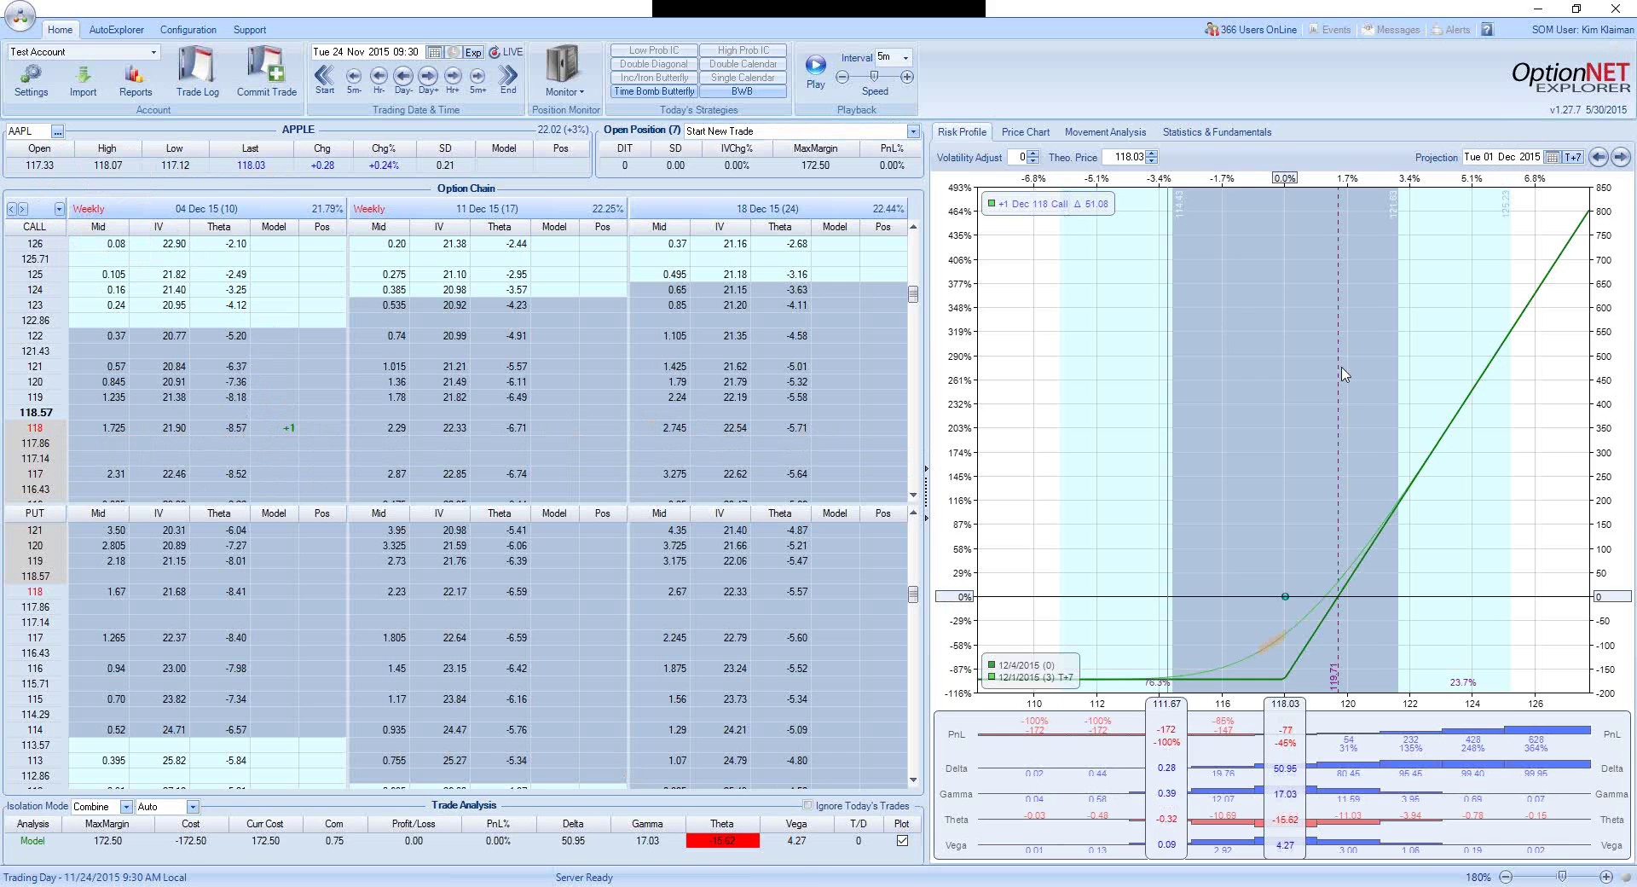
left_click(1574, 164)
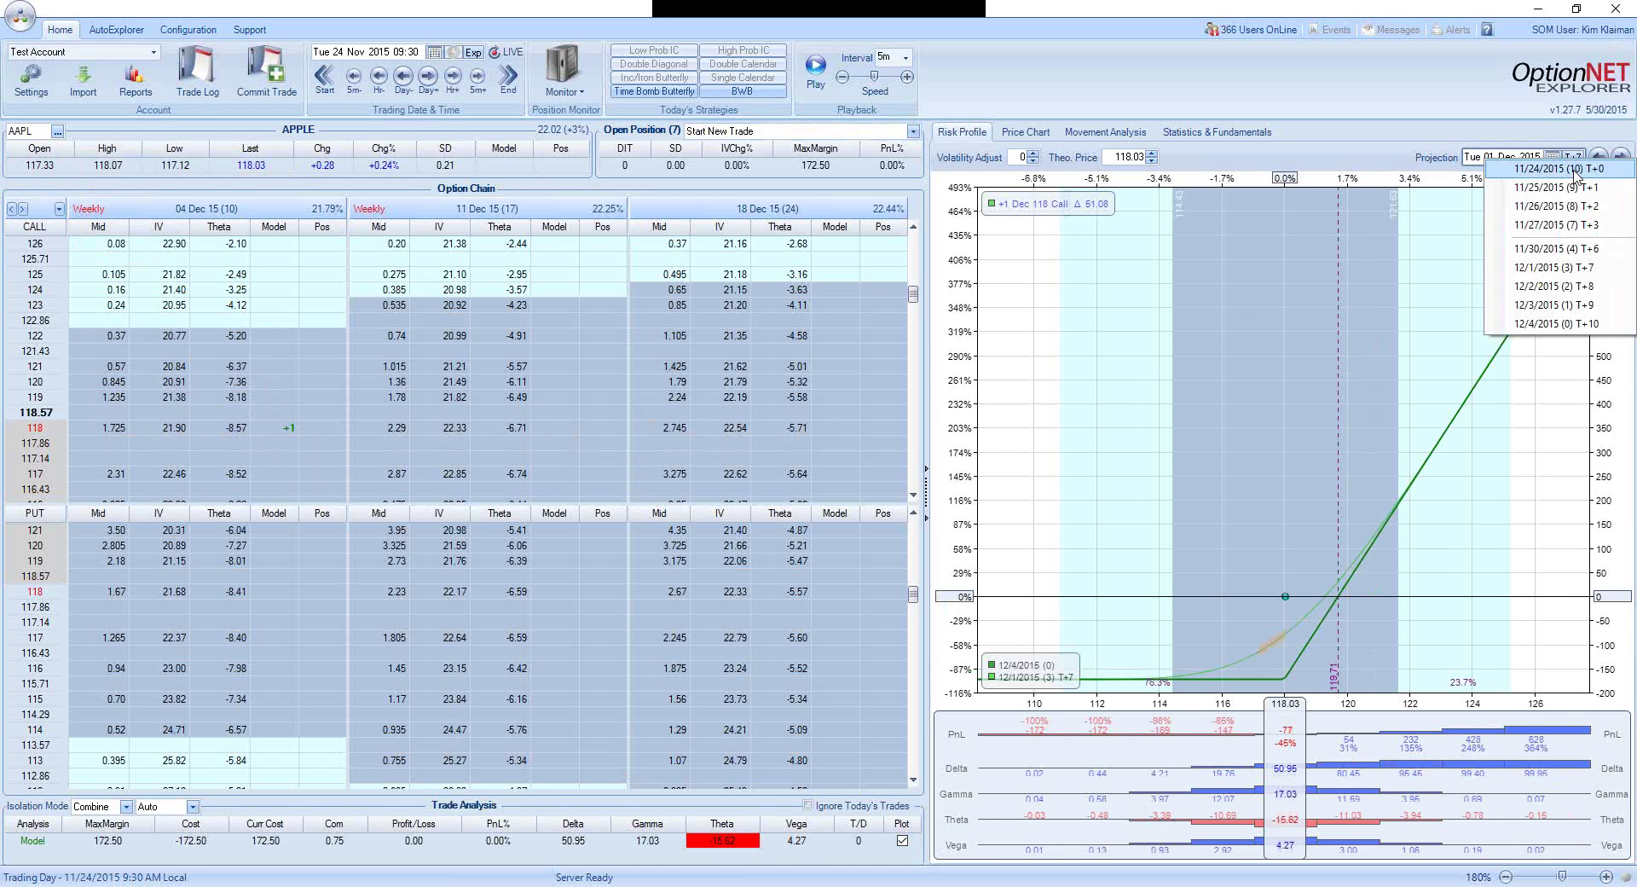
left_click(1577, 170)
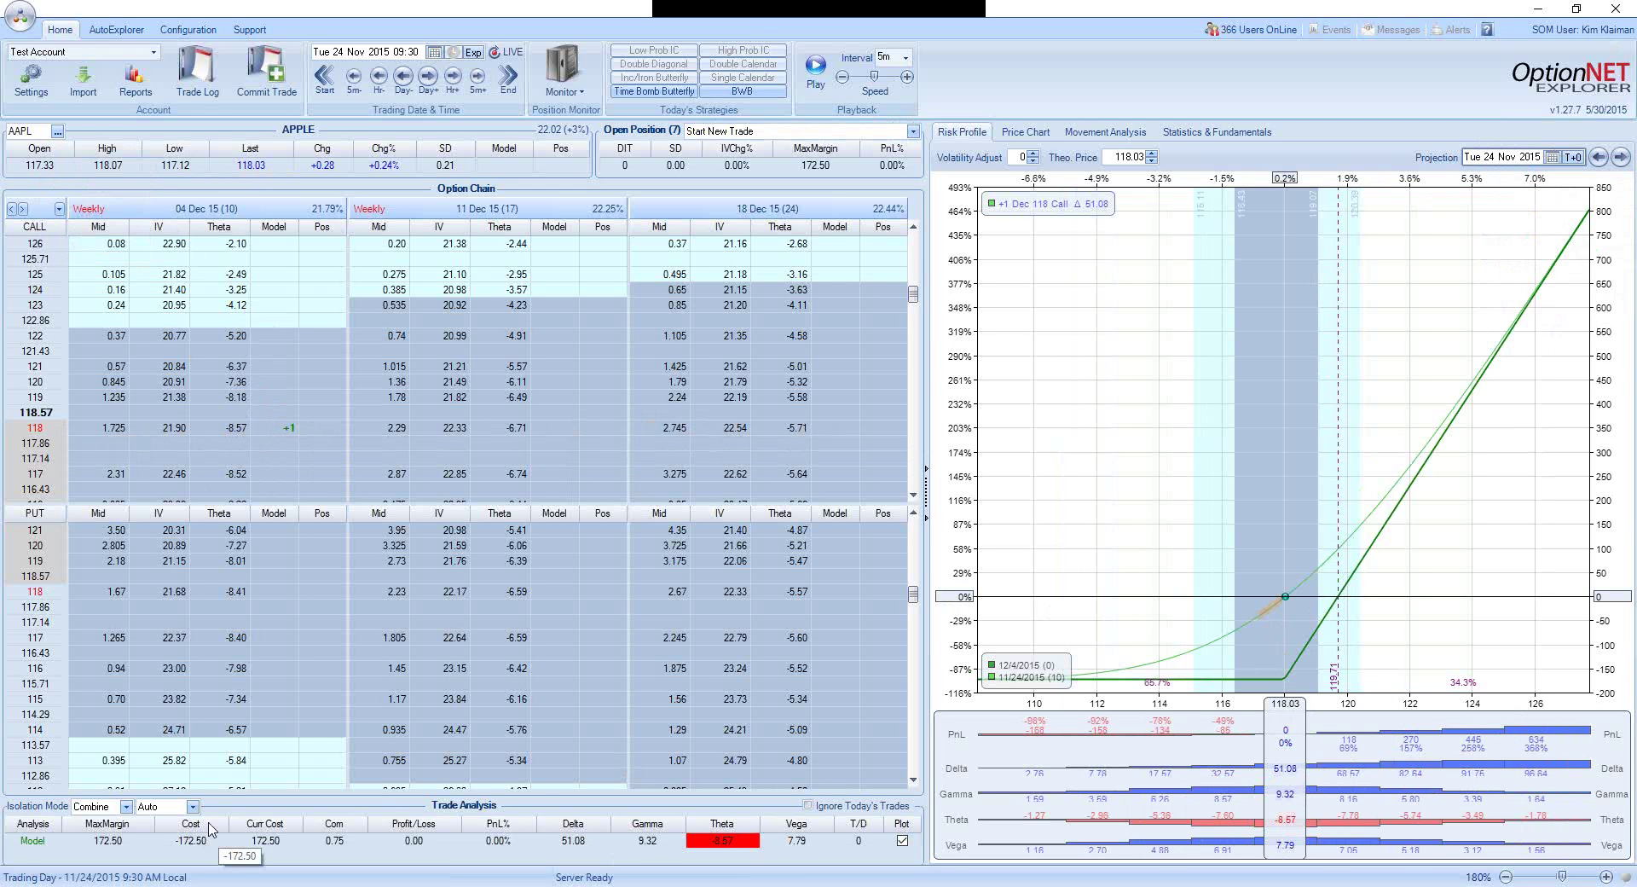
Replace the modelled 118 call with one long 121 call in the 04 Dec 15 expiry
left_click(286, 428)
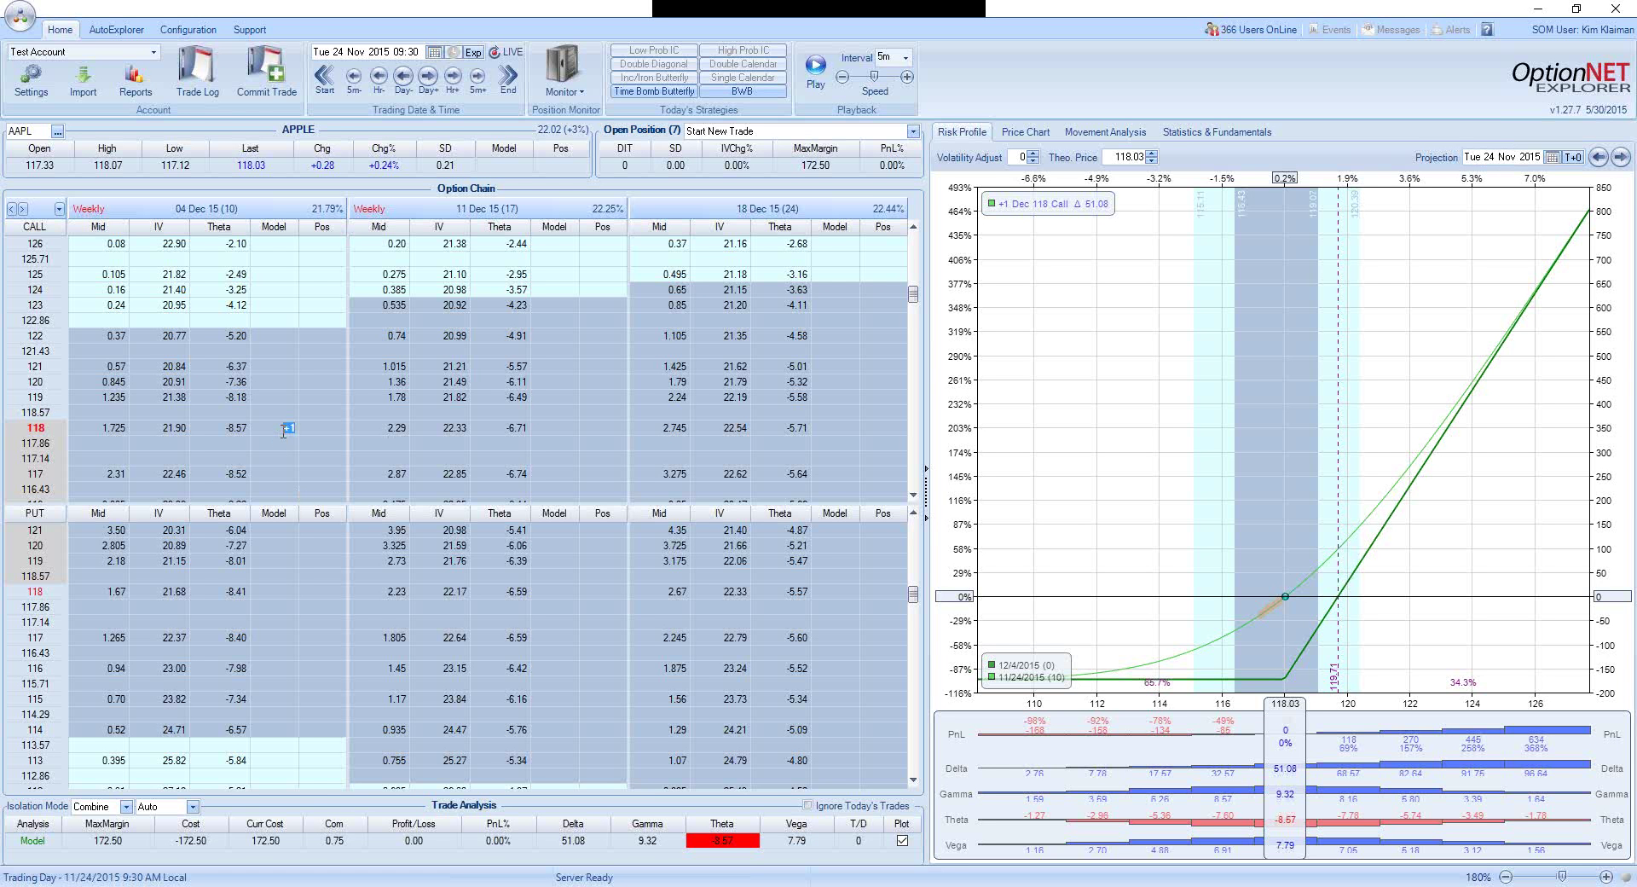
key("BackSpace")
left_click(284, 366)
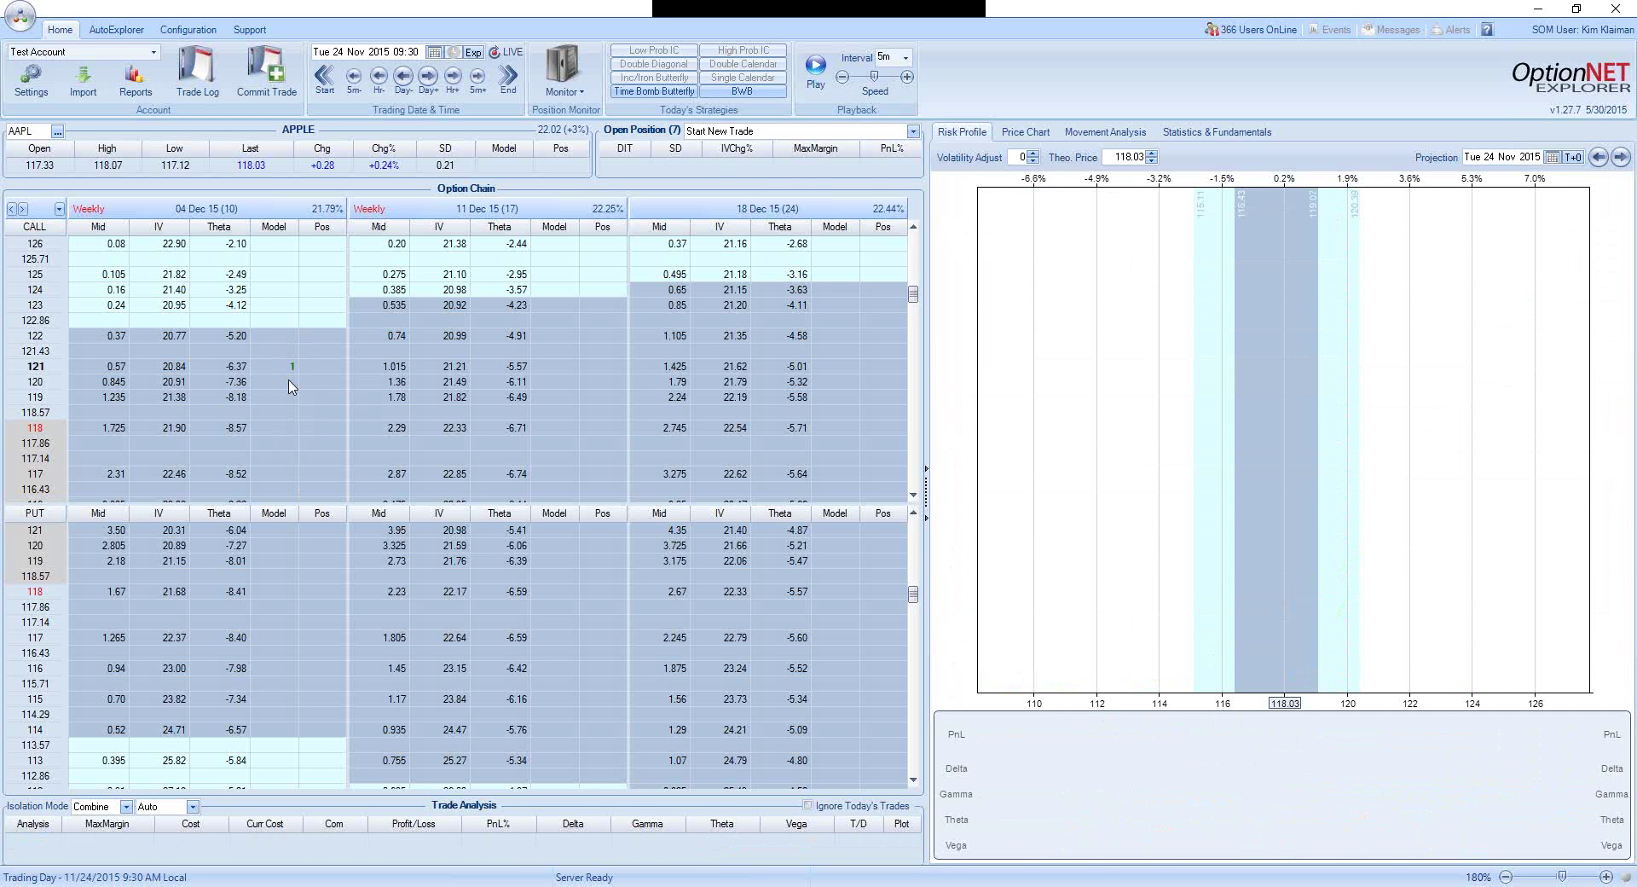
type("1")
key("Return")
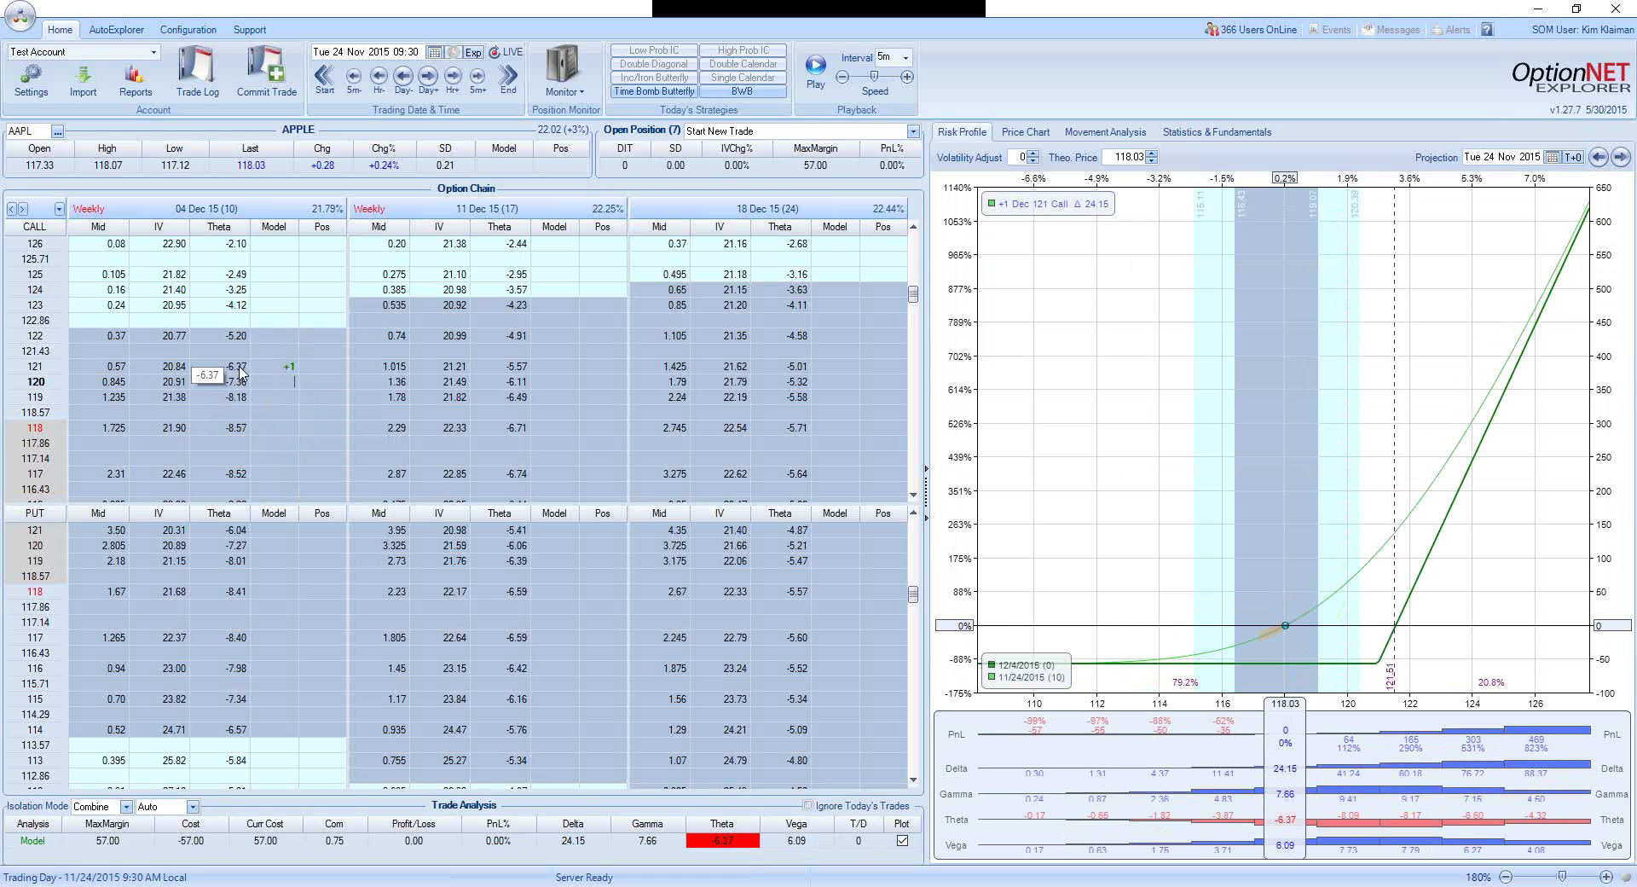
Remove the modelled 121 call from the 04 Dec 15 option chain
left_click(288, 368)
key("BackSpace")
left_click(596, 400)
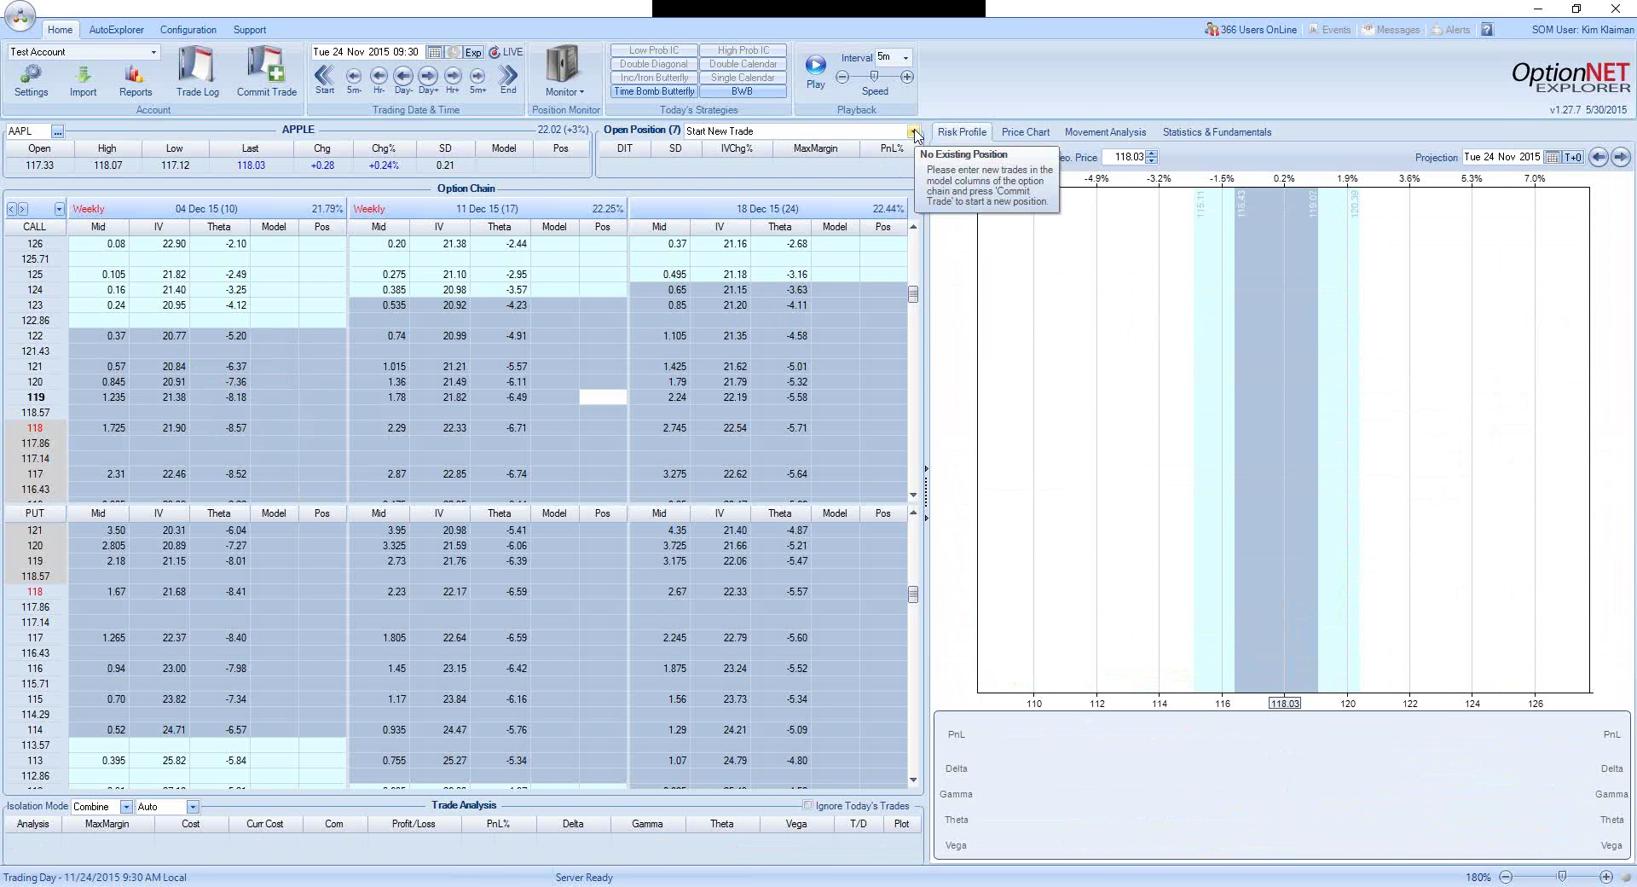
Load the weekly straddle position and project its risk profile to 12/1/2015 (T+7)
left_click(915, 133)
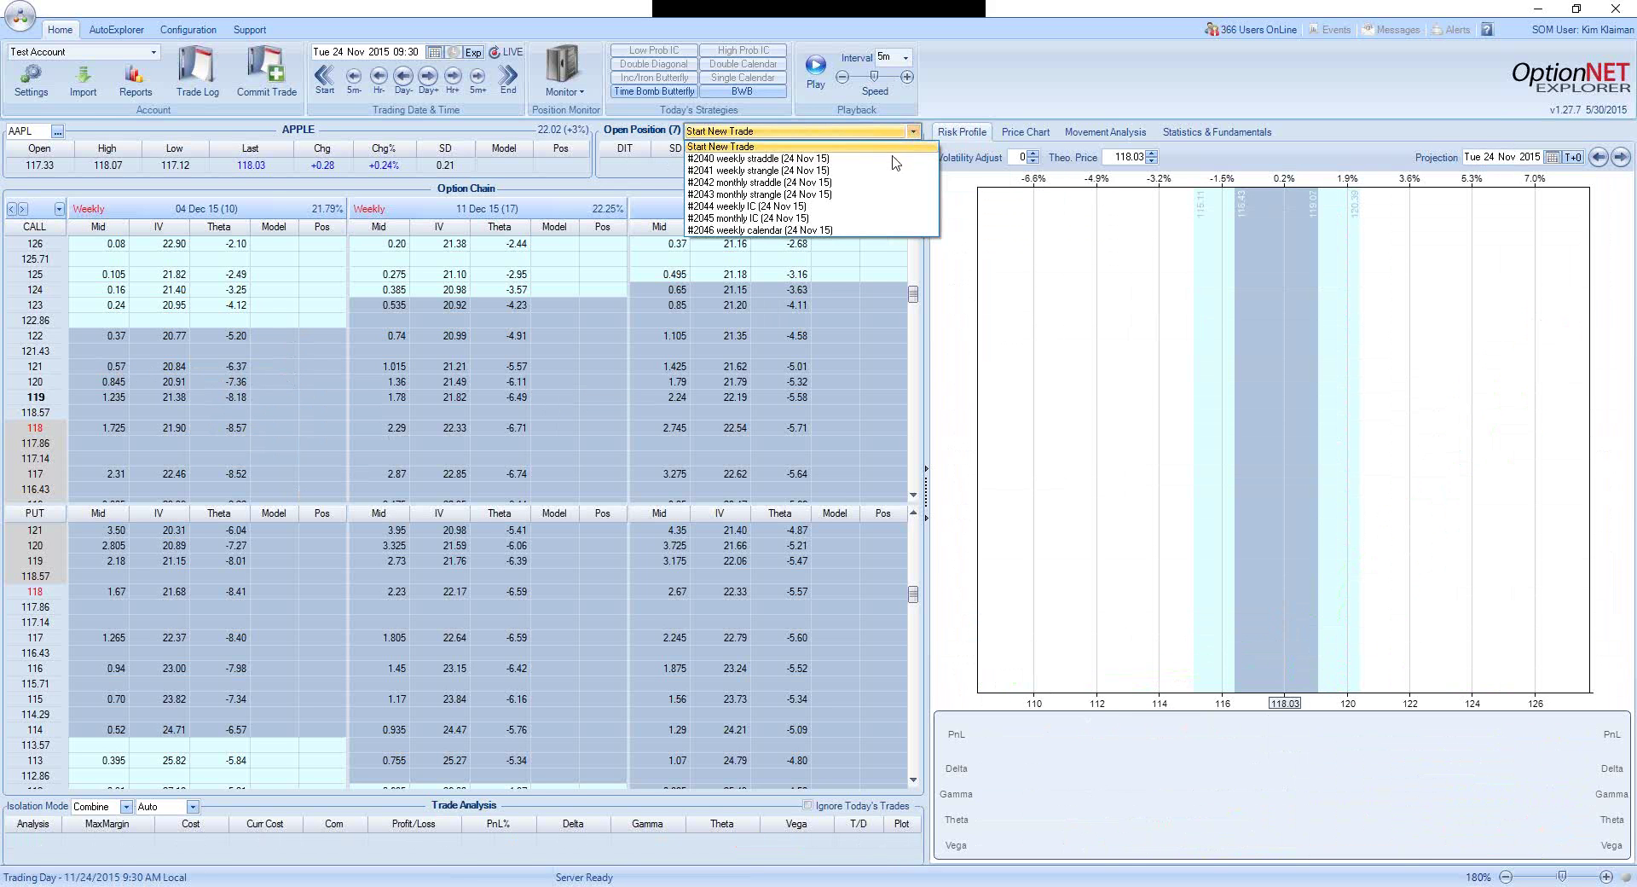
left_click(894, 163)
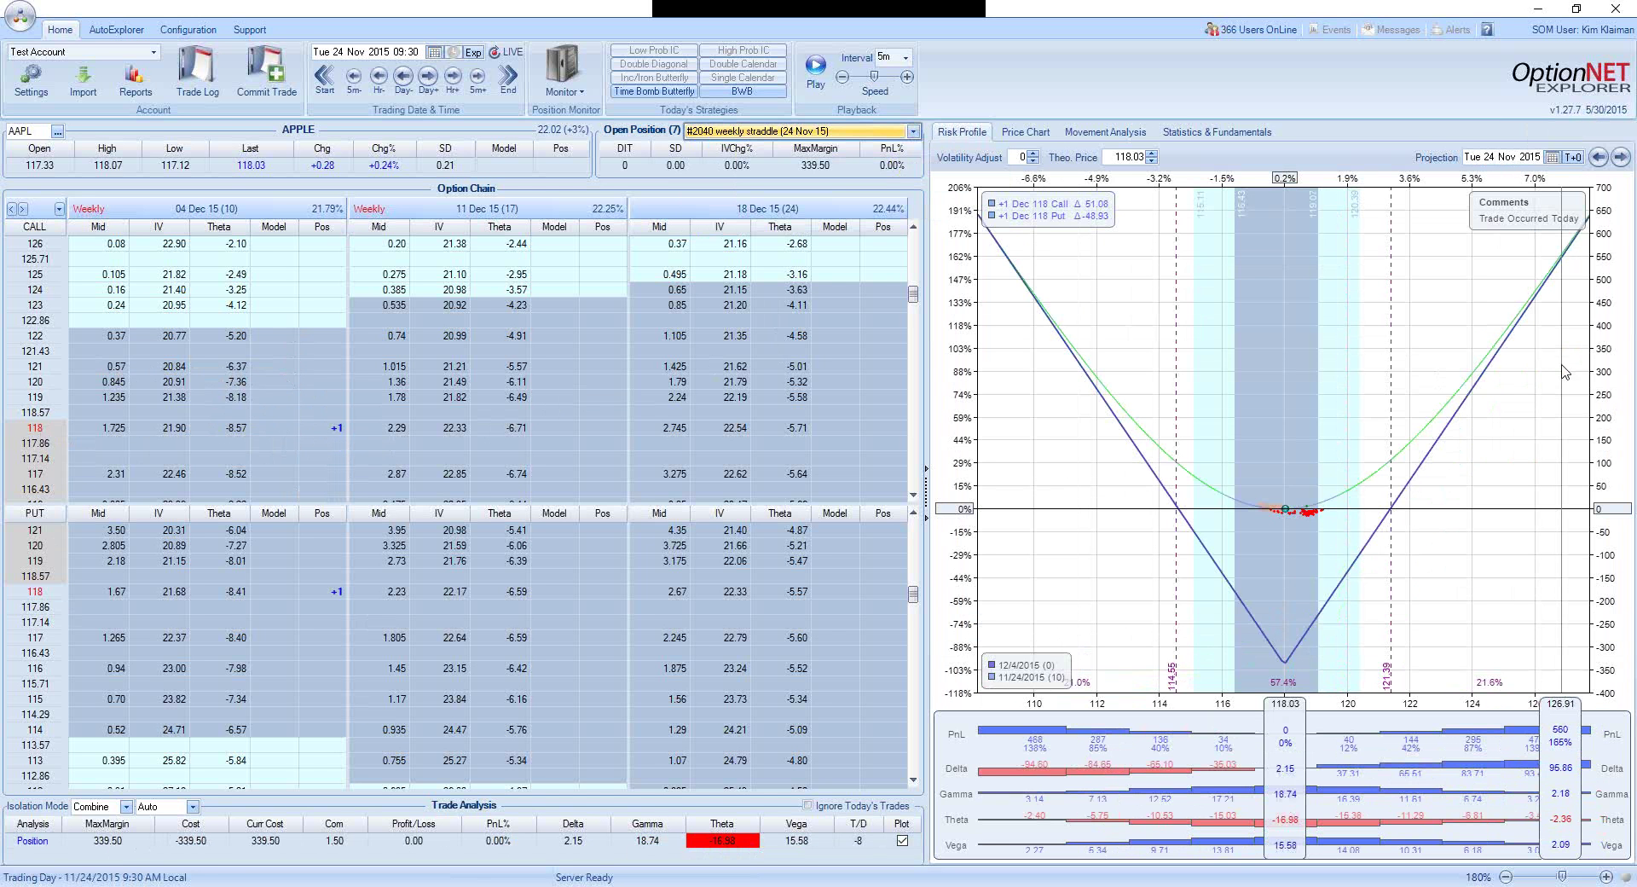
left_click(1573, 157)
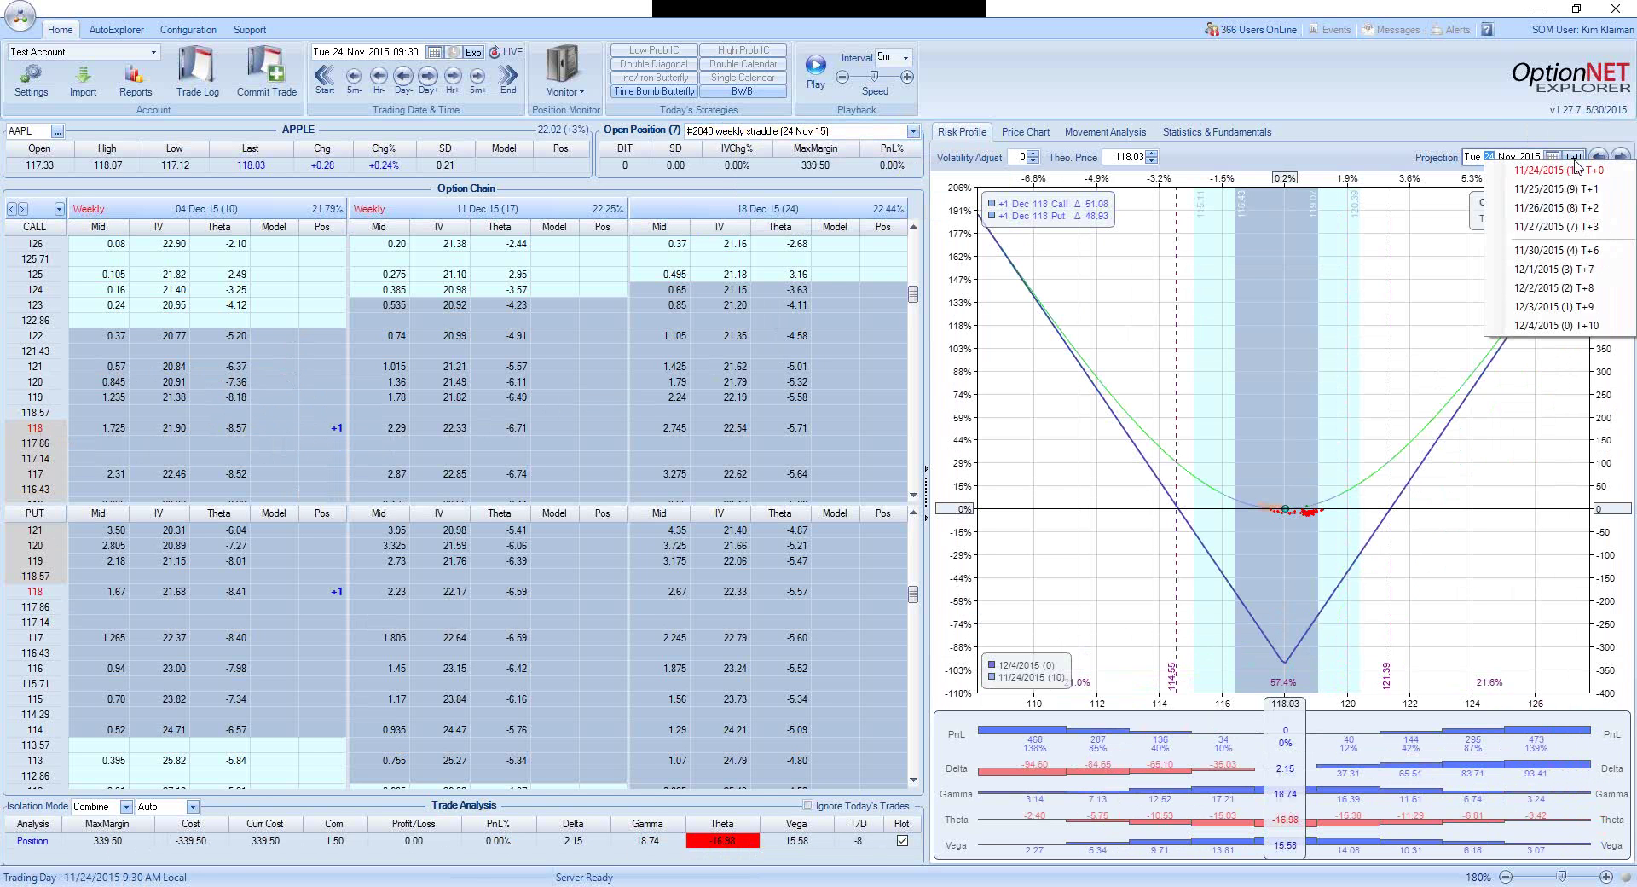
left_click(1550, 270)
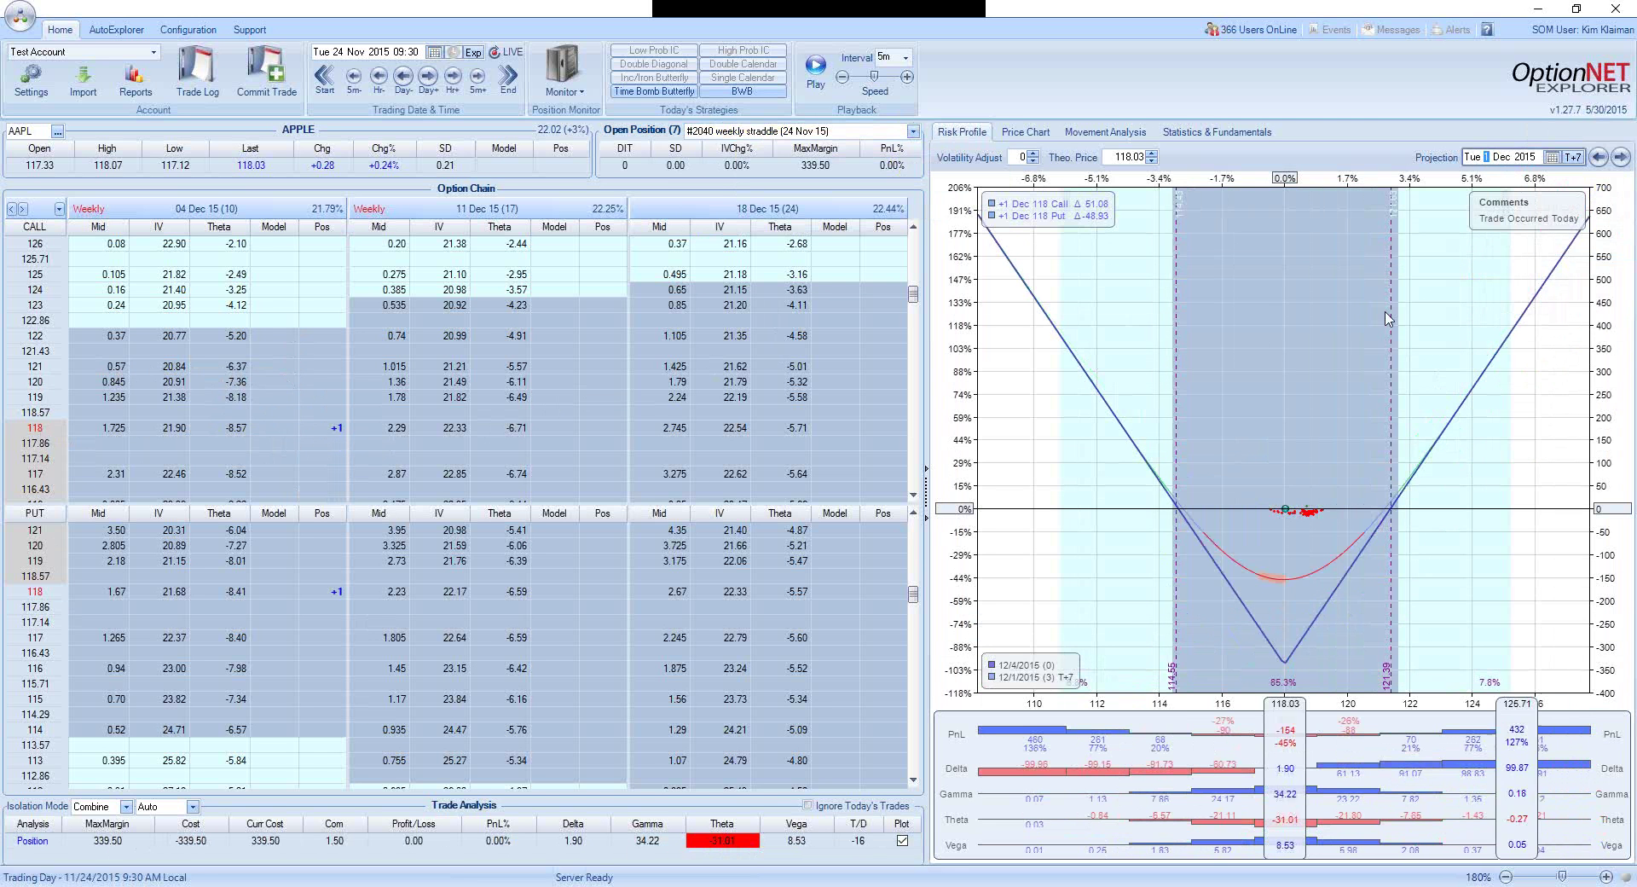
Examine the theta and T+7 risk profile of the weekly strangle and the monthly straddle
left_click(913, 136)
left_click(886, 177)
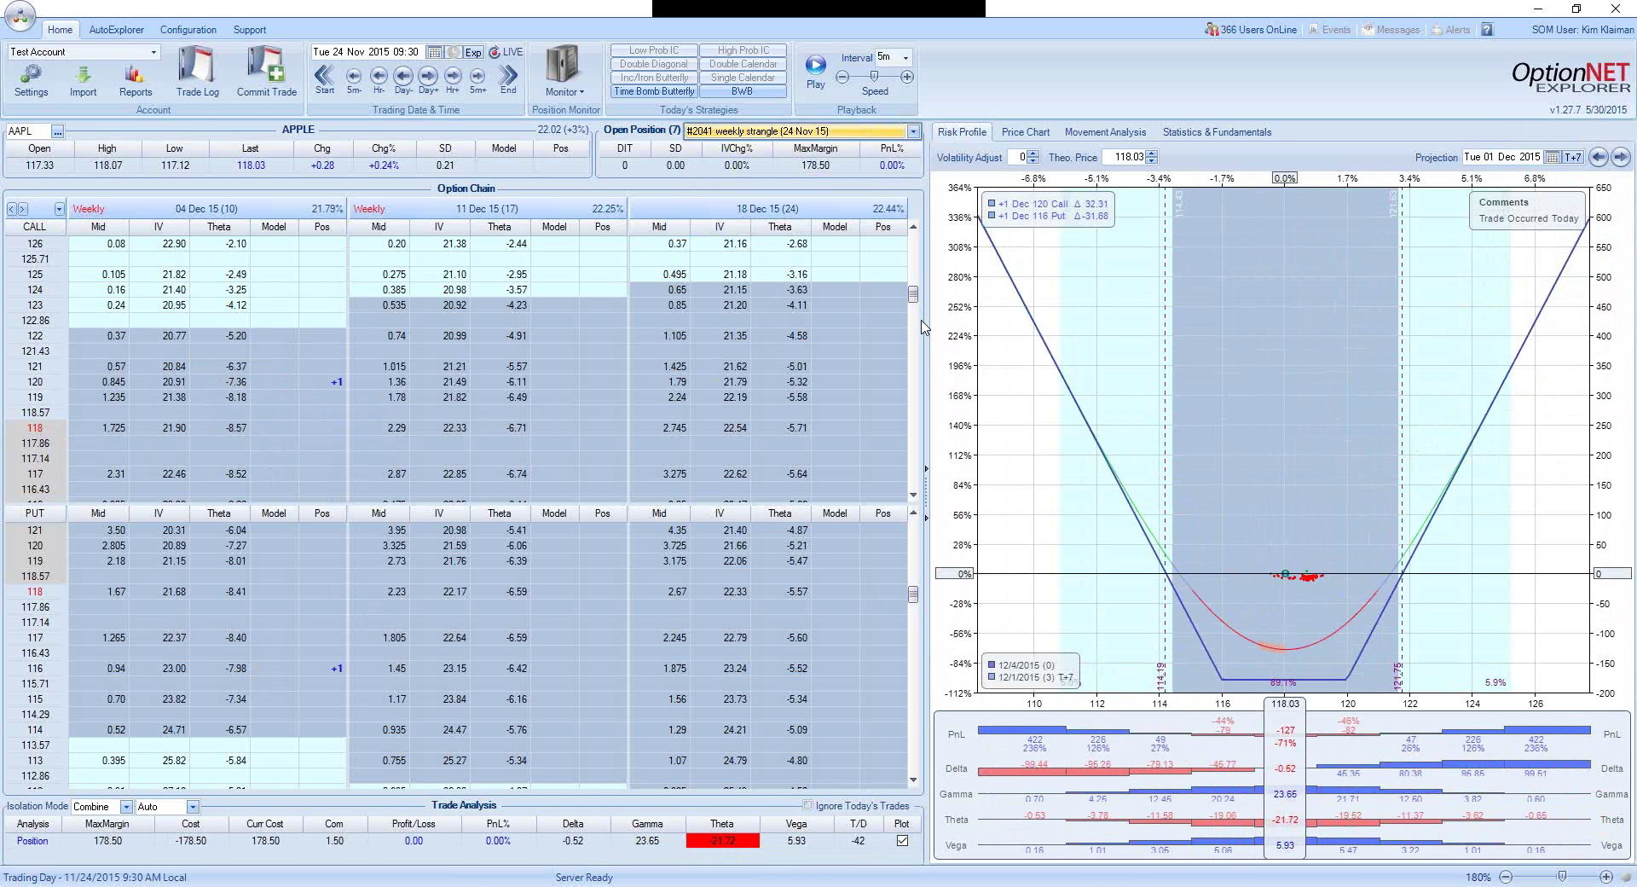
left_click(914, 132)
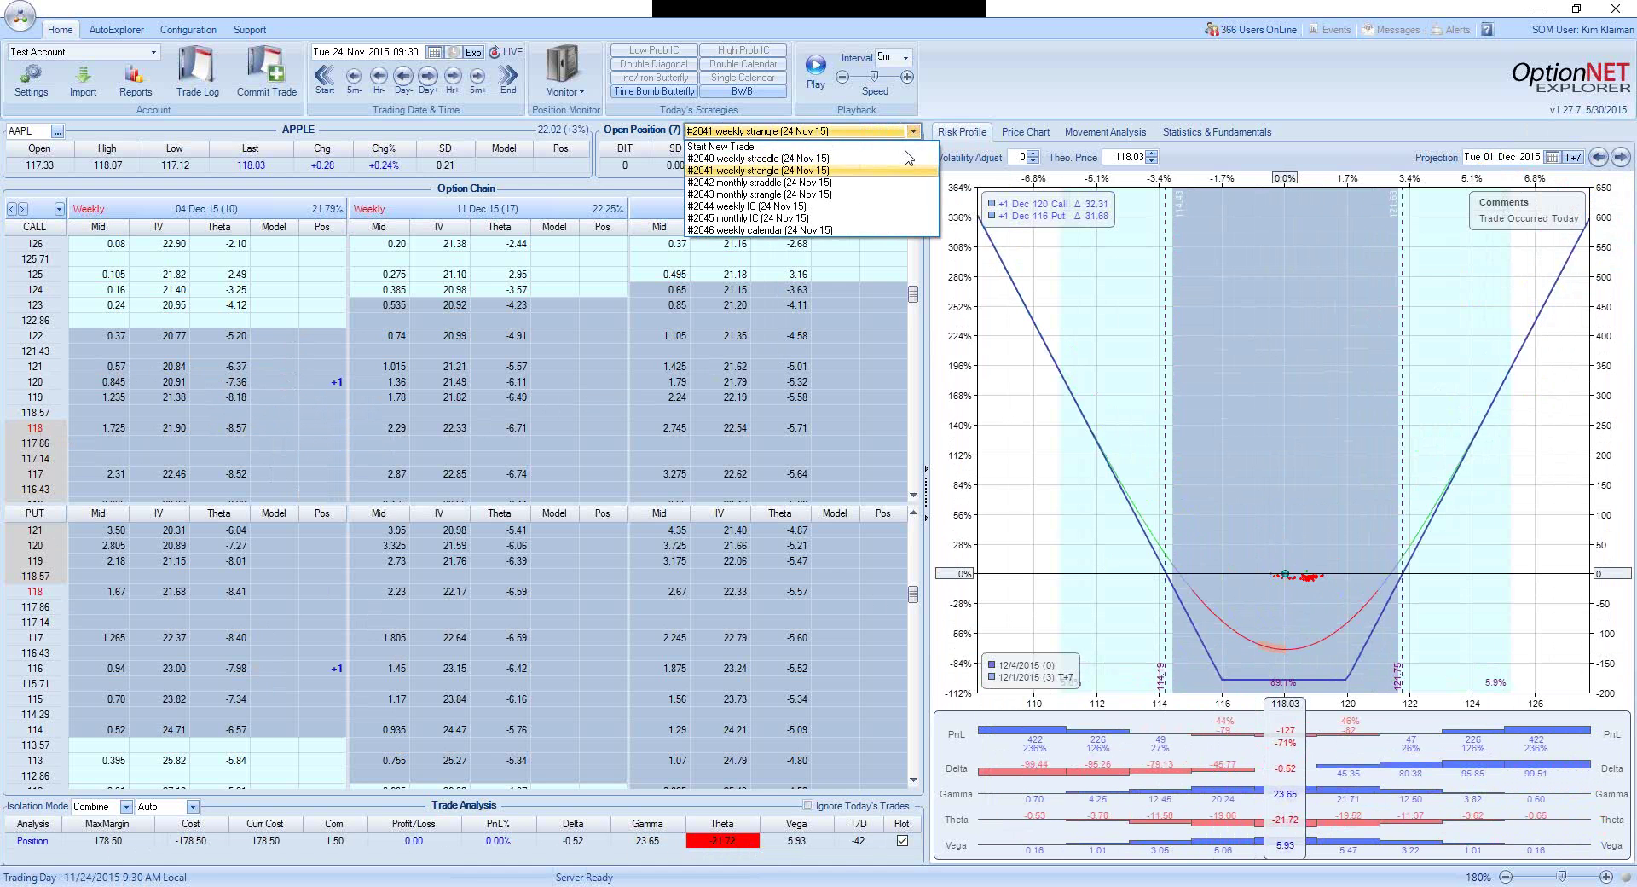
left_click(865, 183)
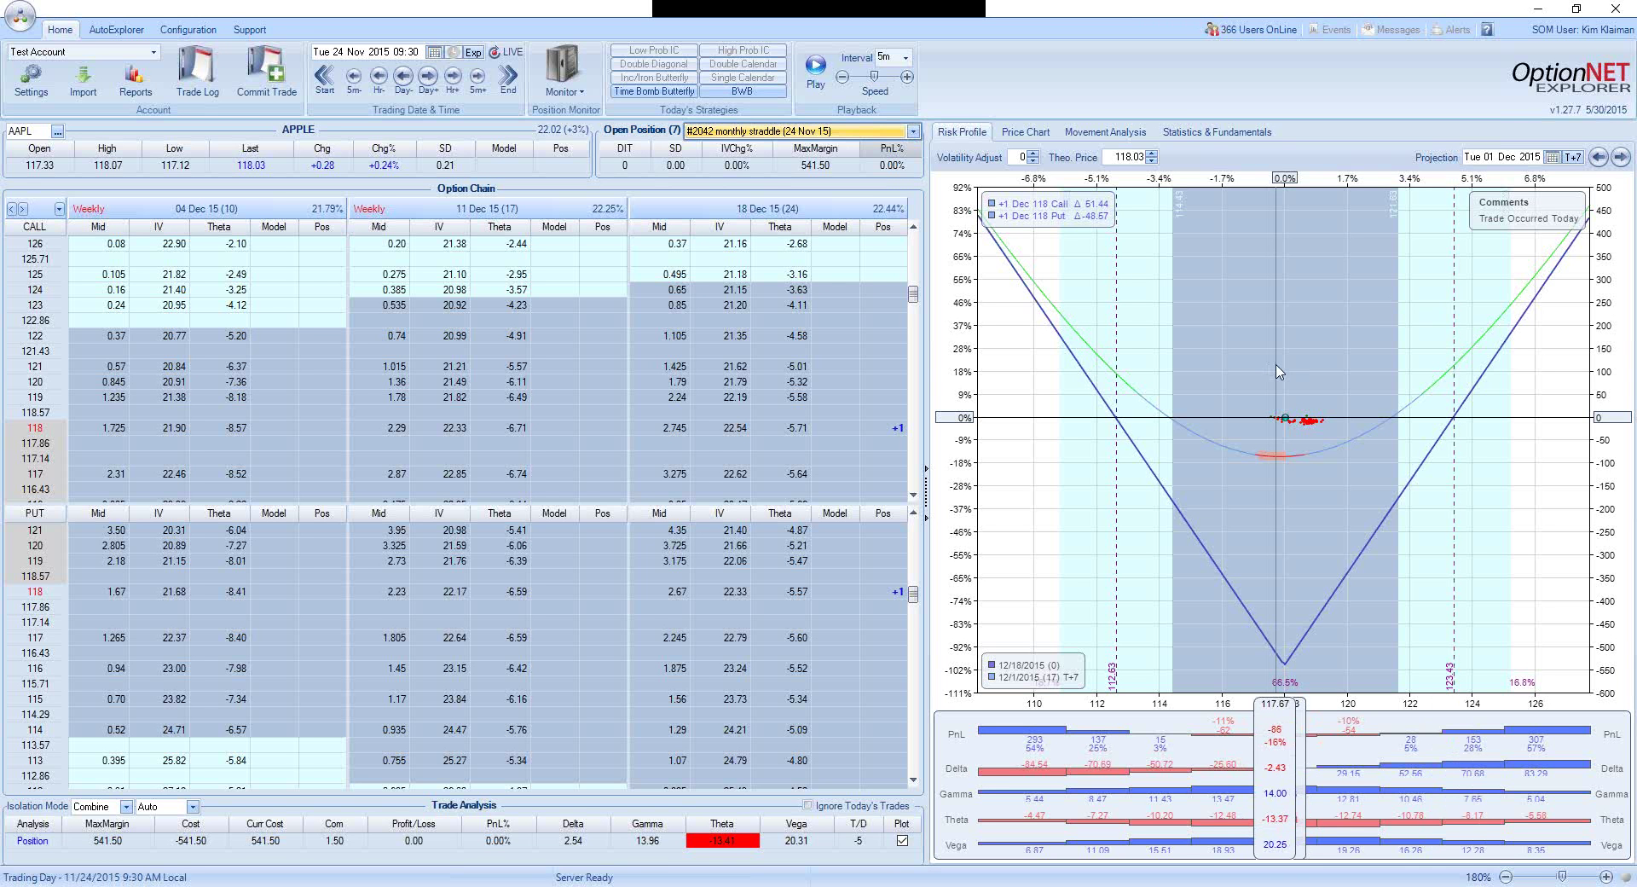
Compare the T+7 risk profile of the monthly strangle with that of the weekly strangle
left_click(913, 131)
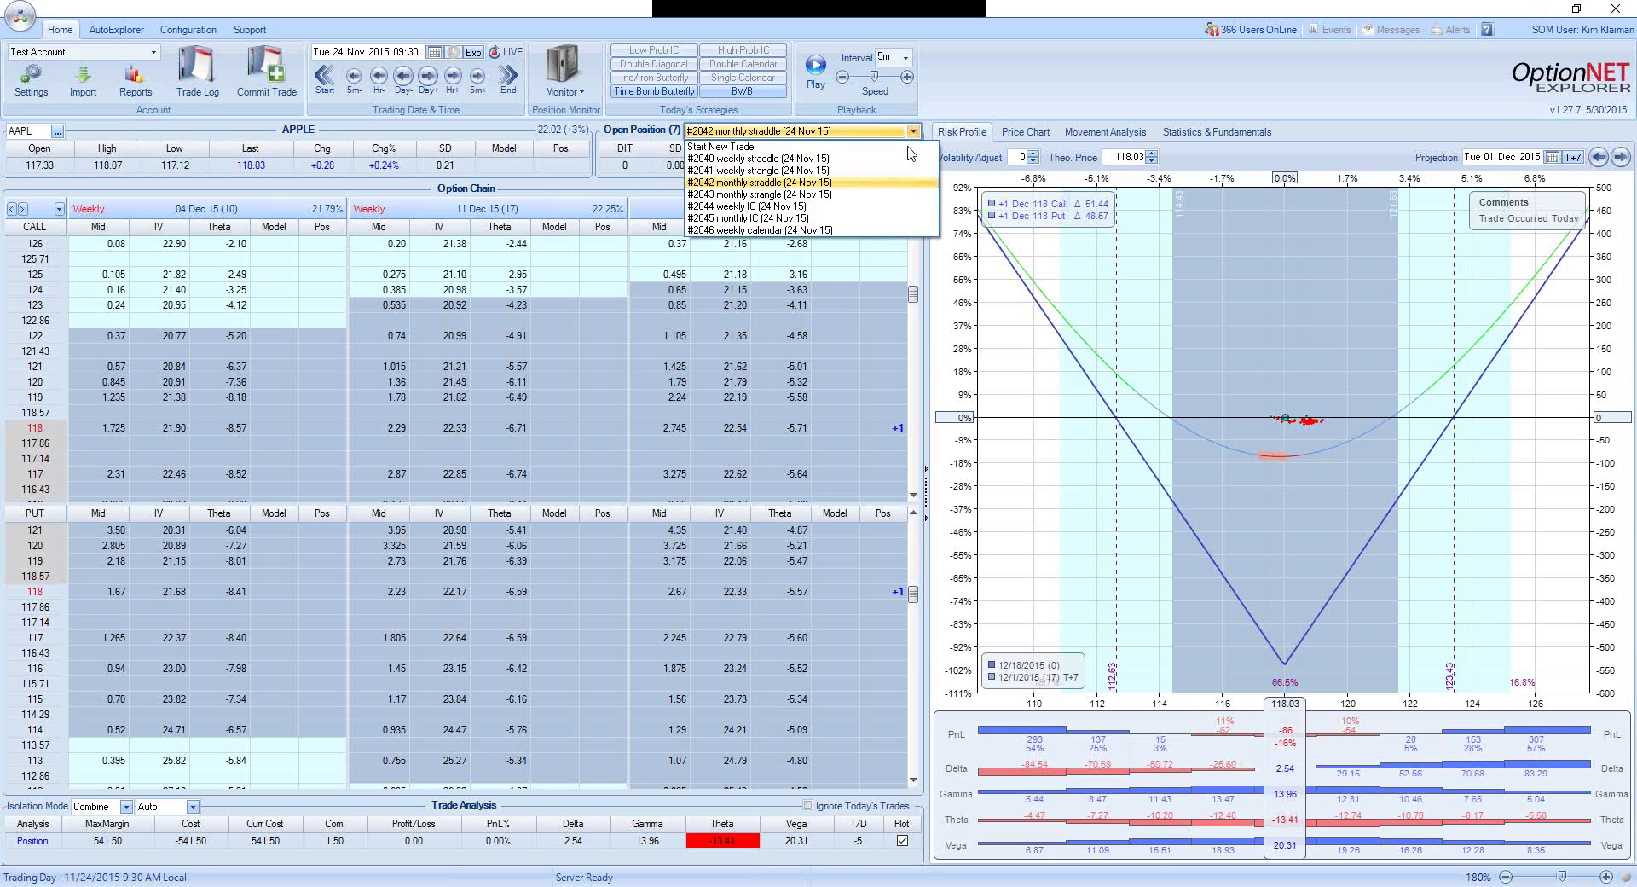
left_click(870, 193)
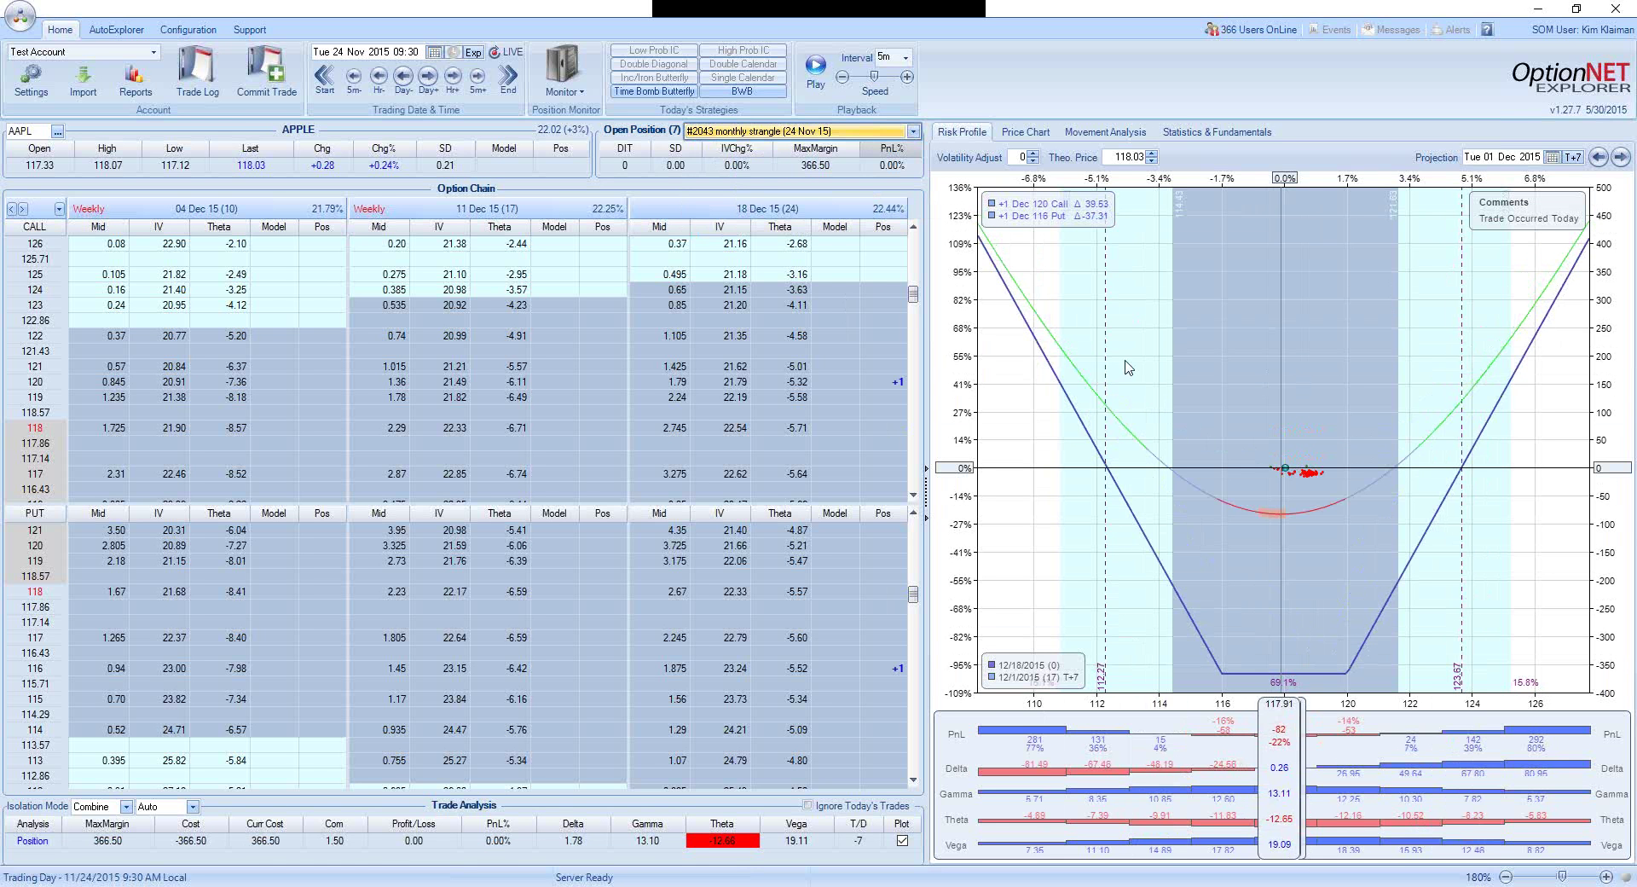
left_click(912, 133)
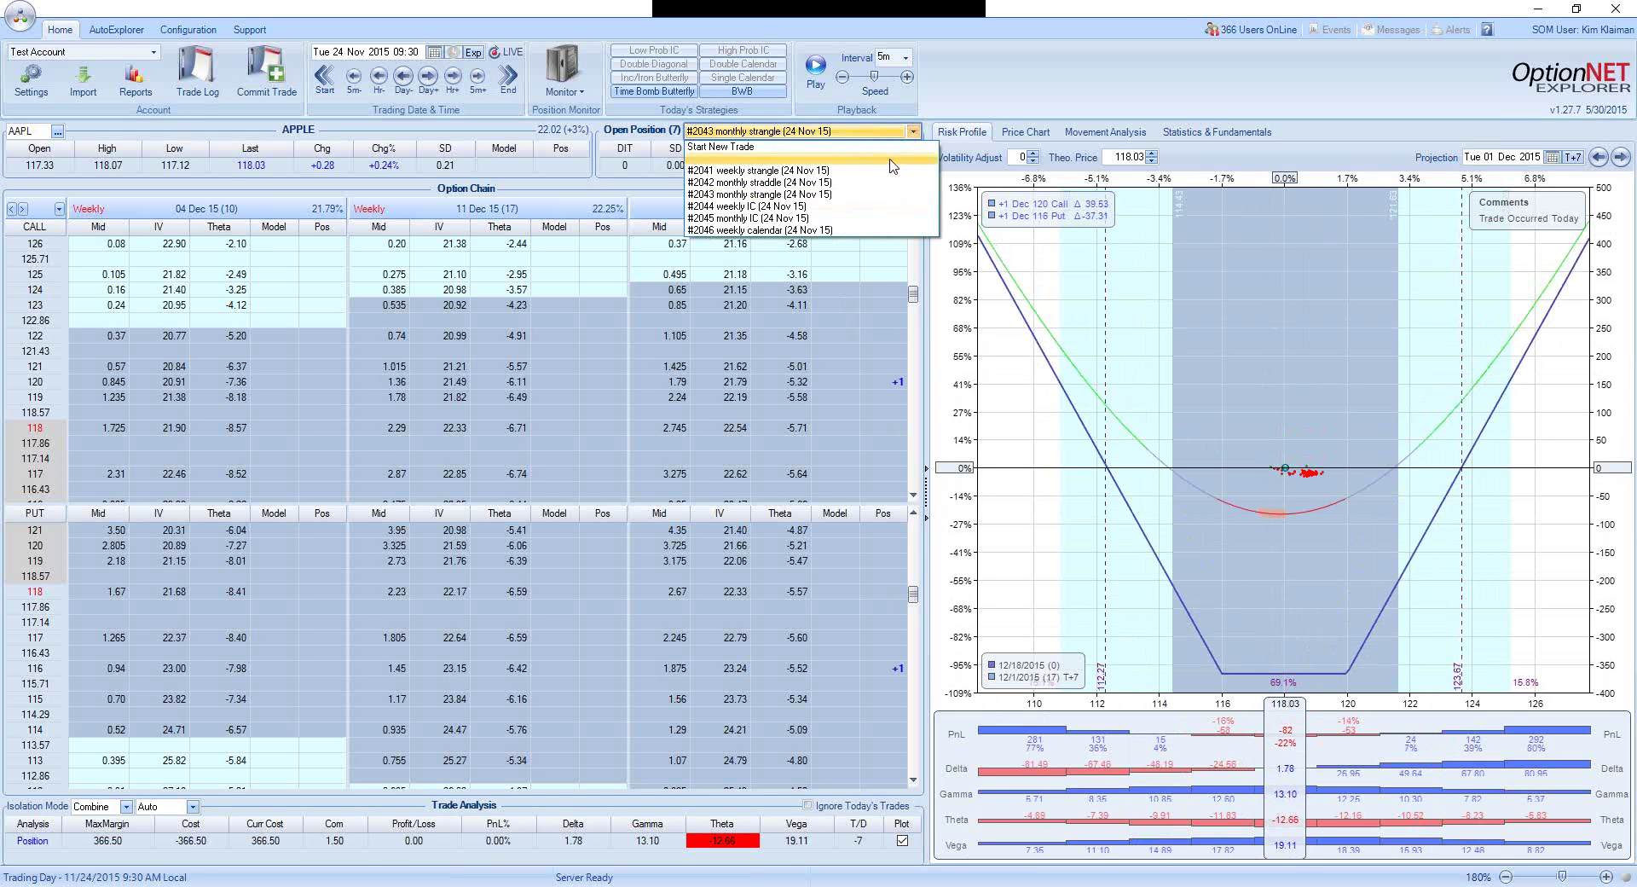
left_click(883, 170)
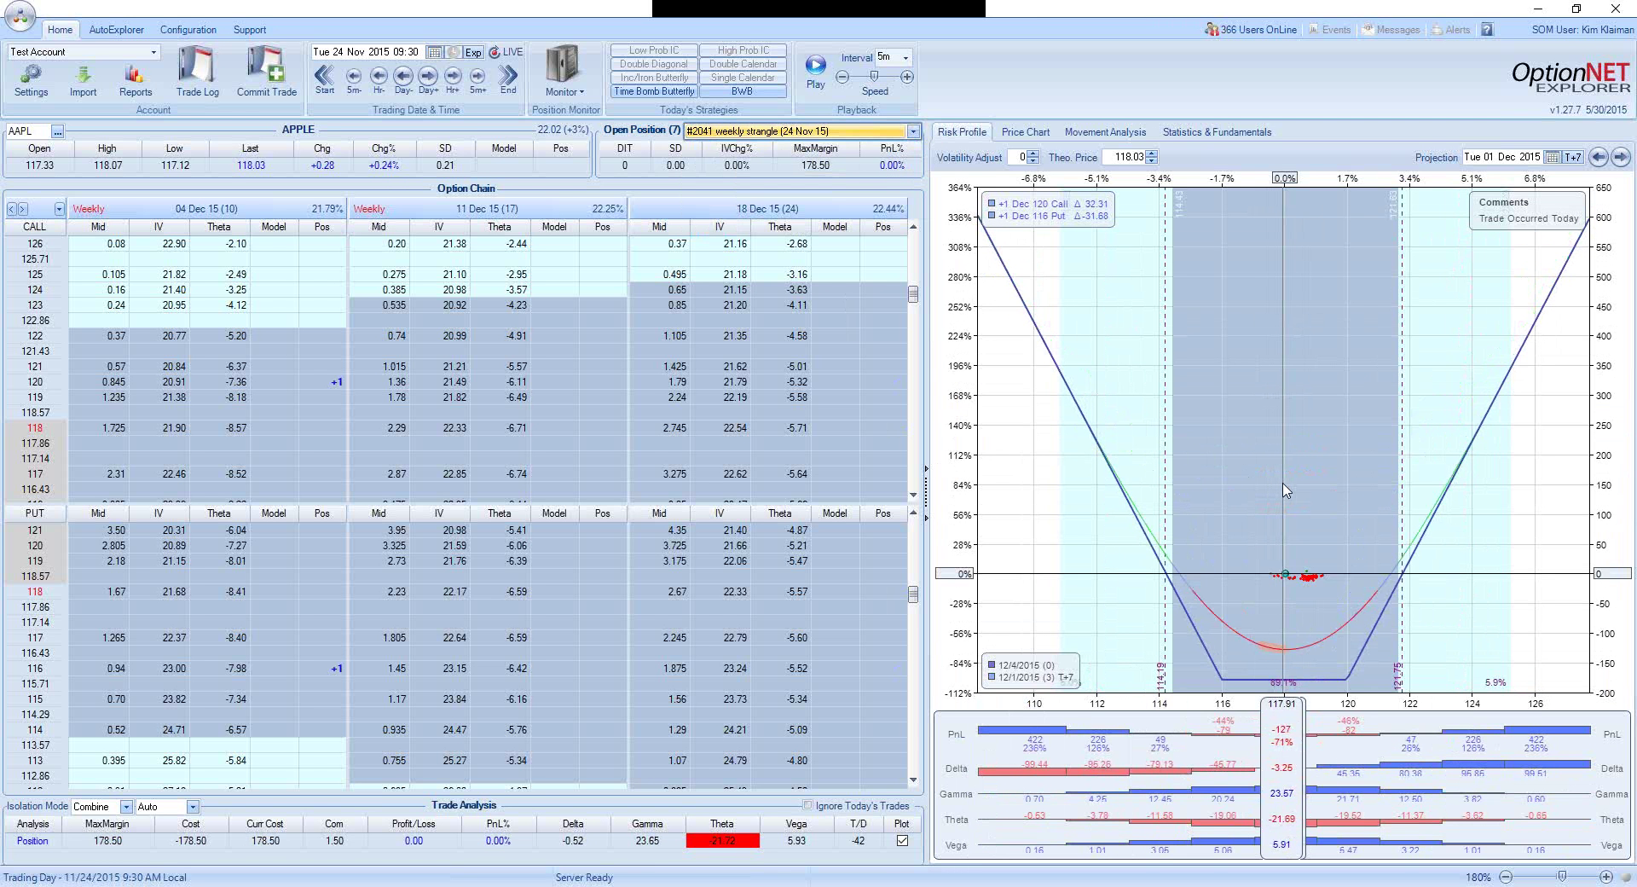
Compare the weekly straddle with the monthly straddle, using a projection date of 11/25/2015 (T+1)
left_click(914, 134)
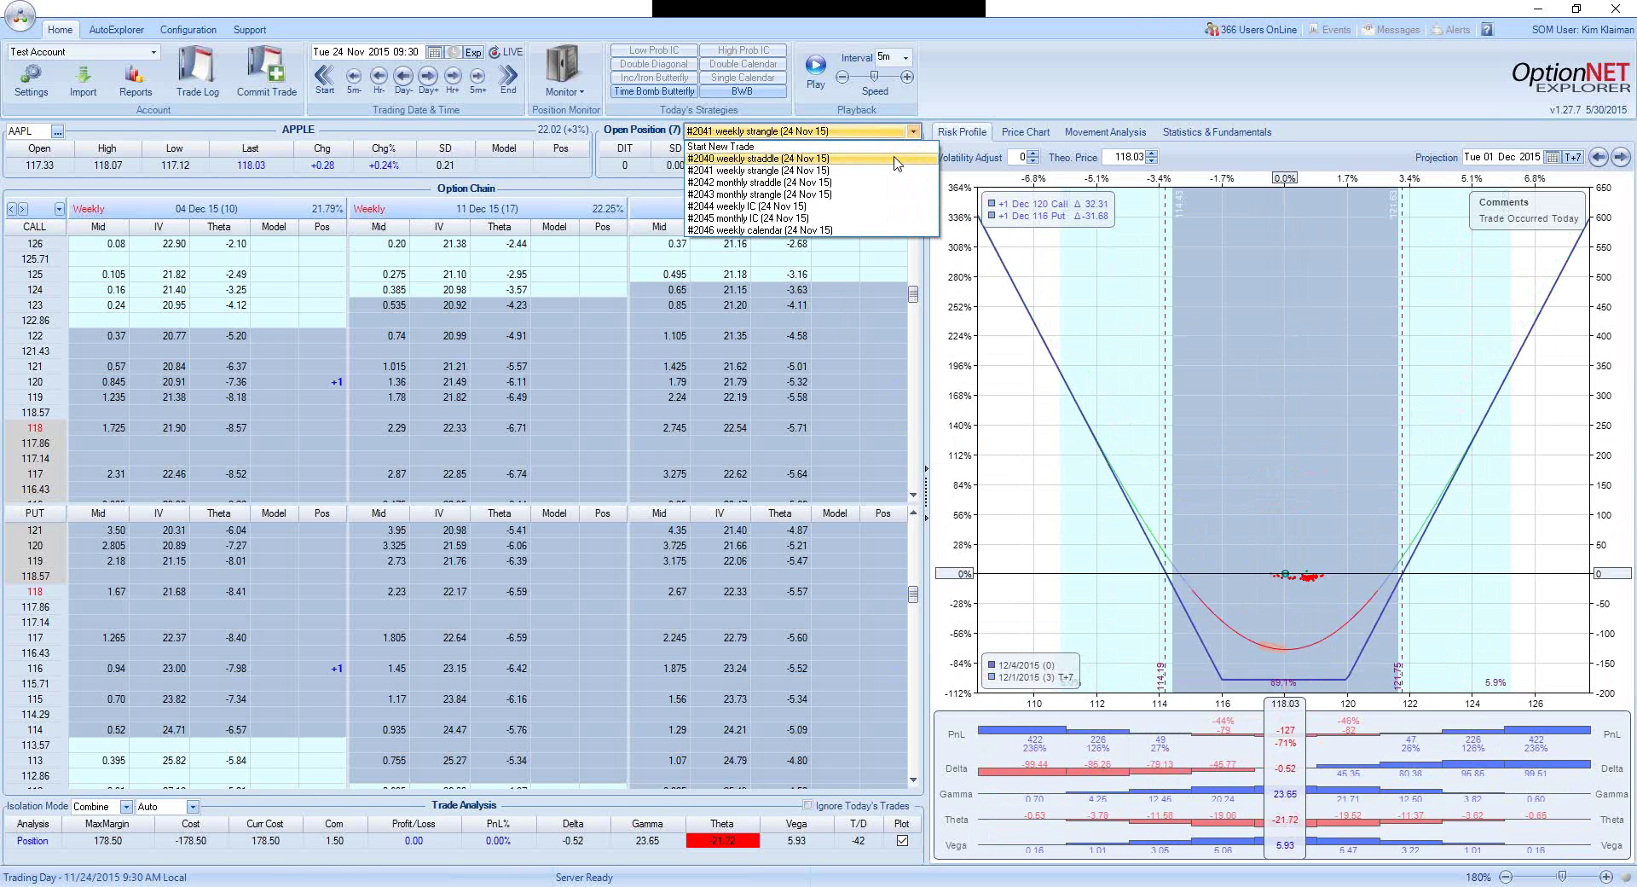
left_click(897, 160)
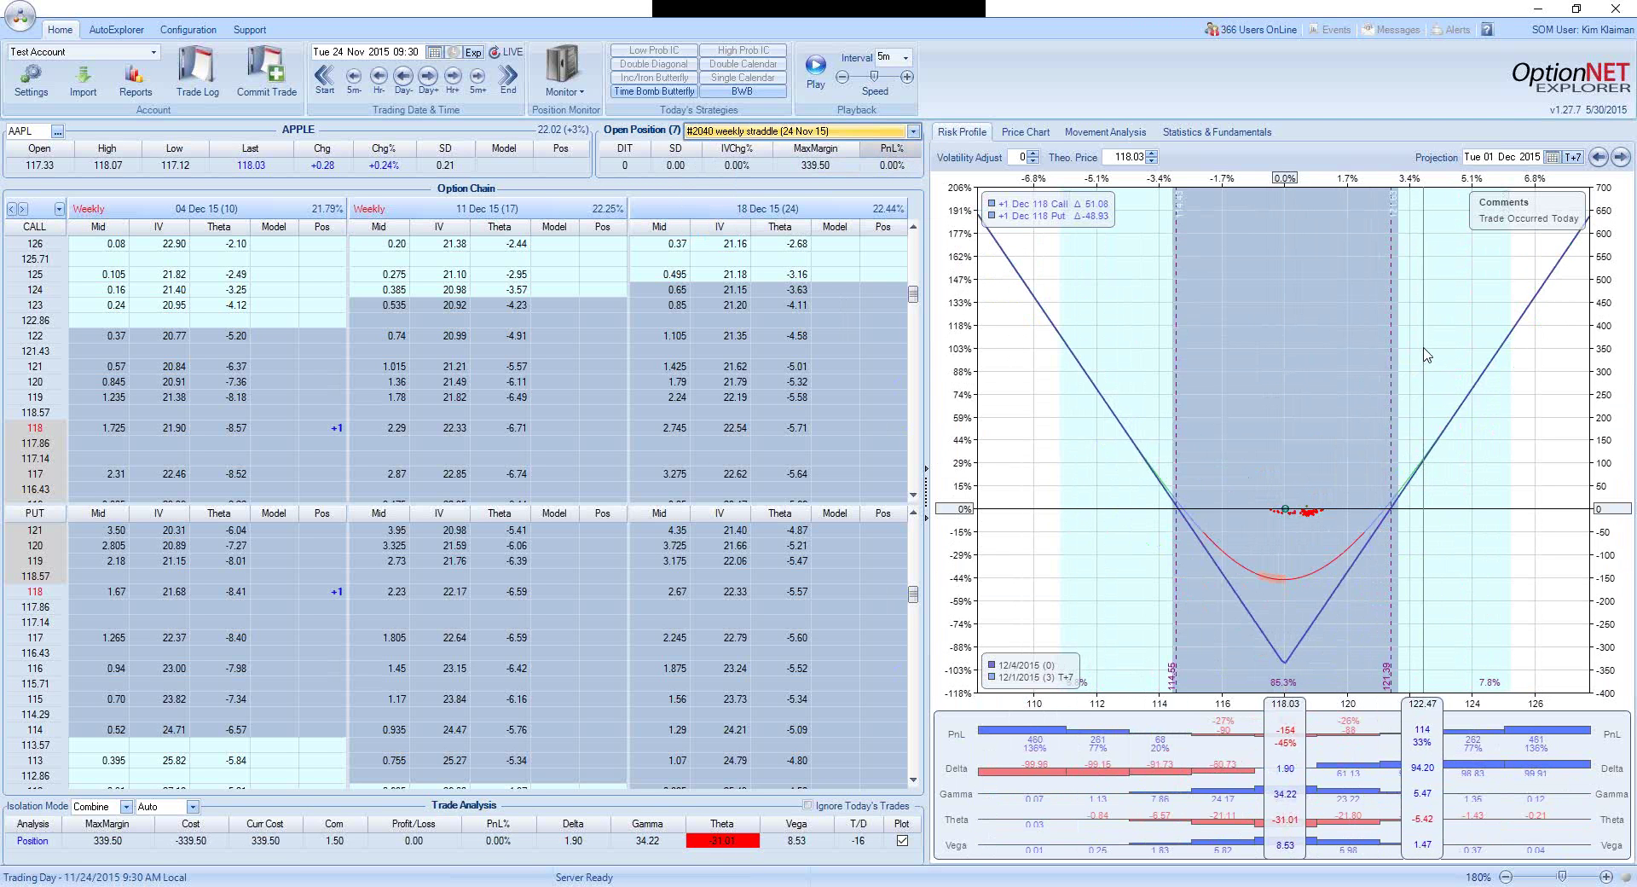
left_click(1574, 157)
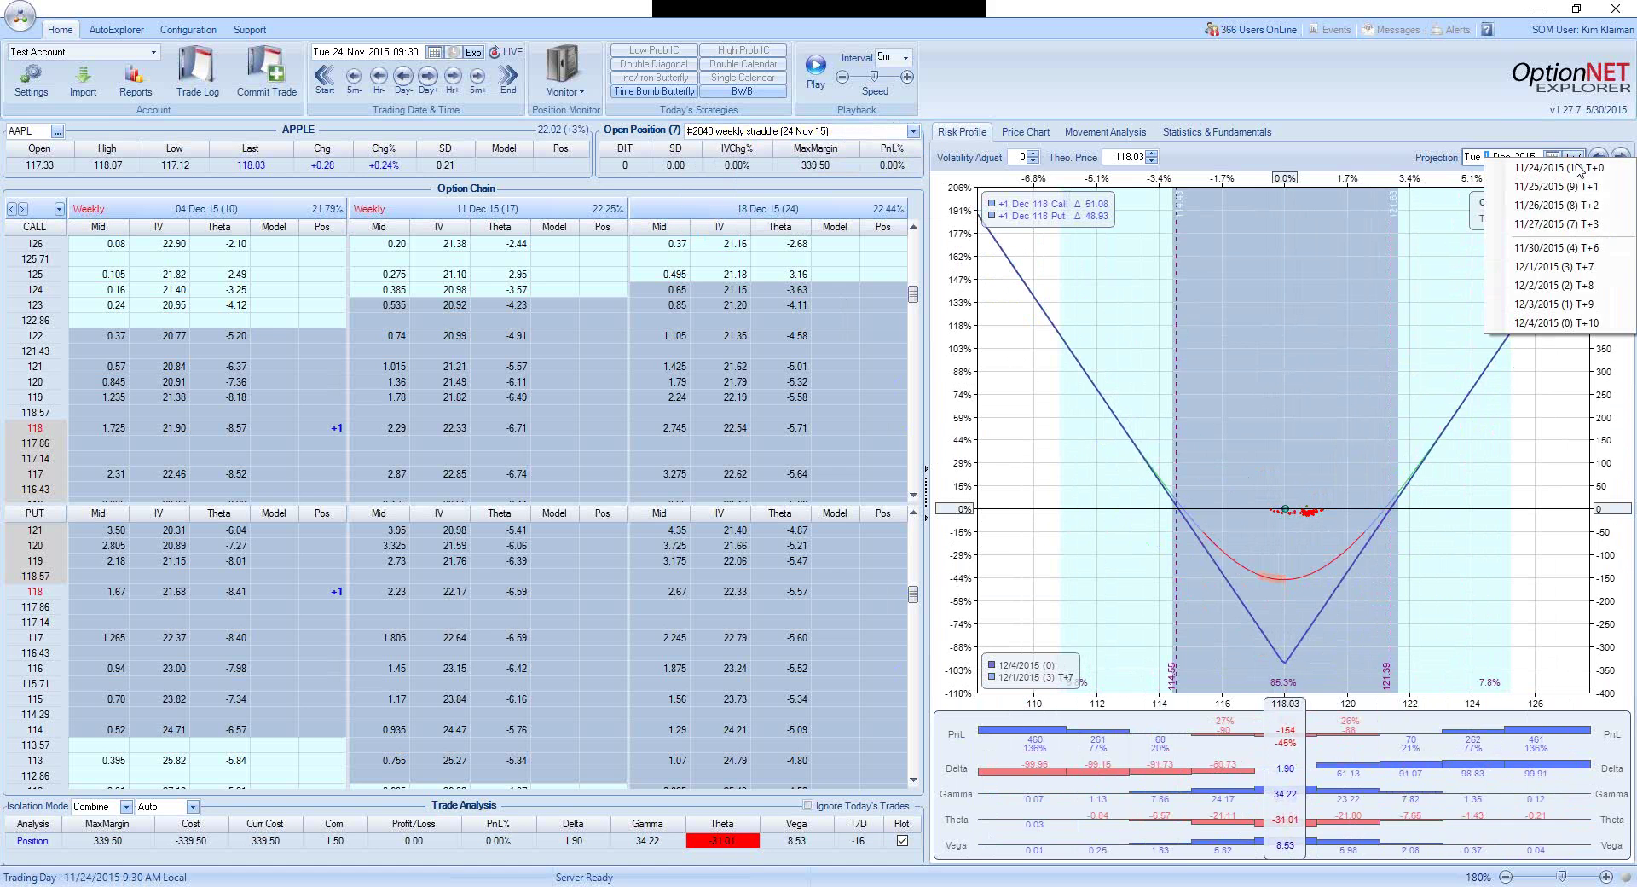
left_click(1573, 186)
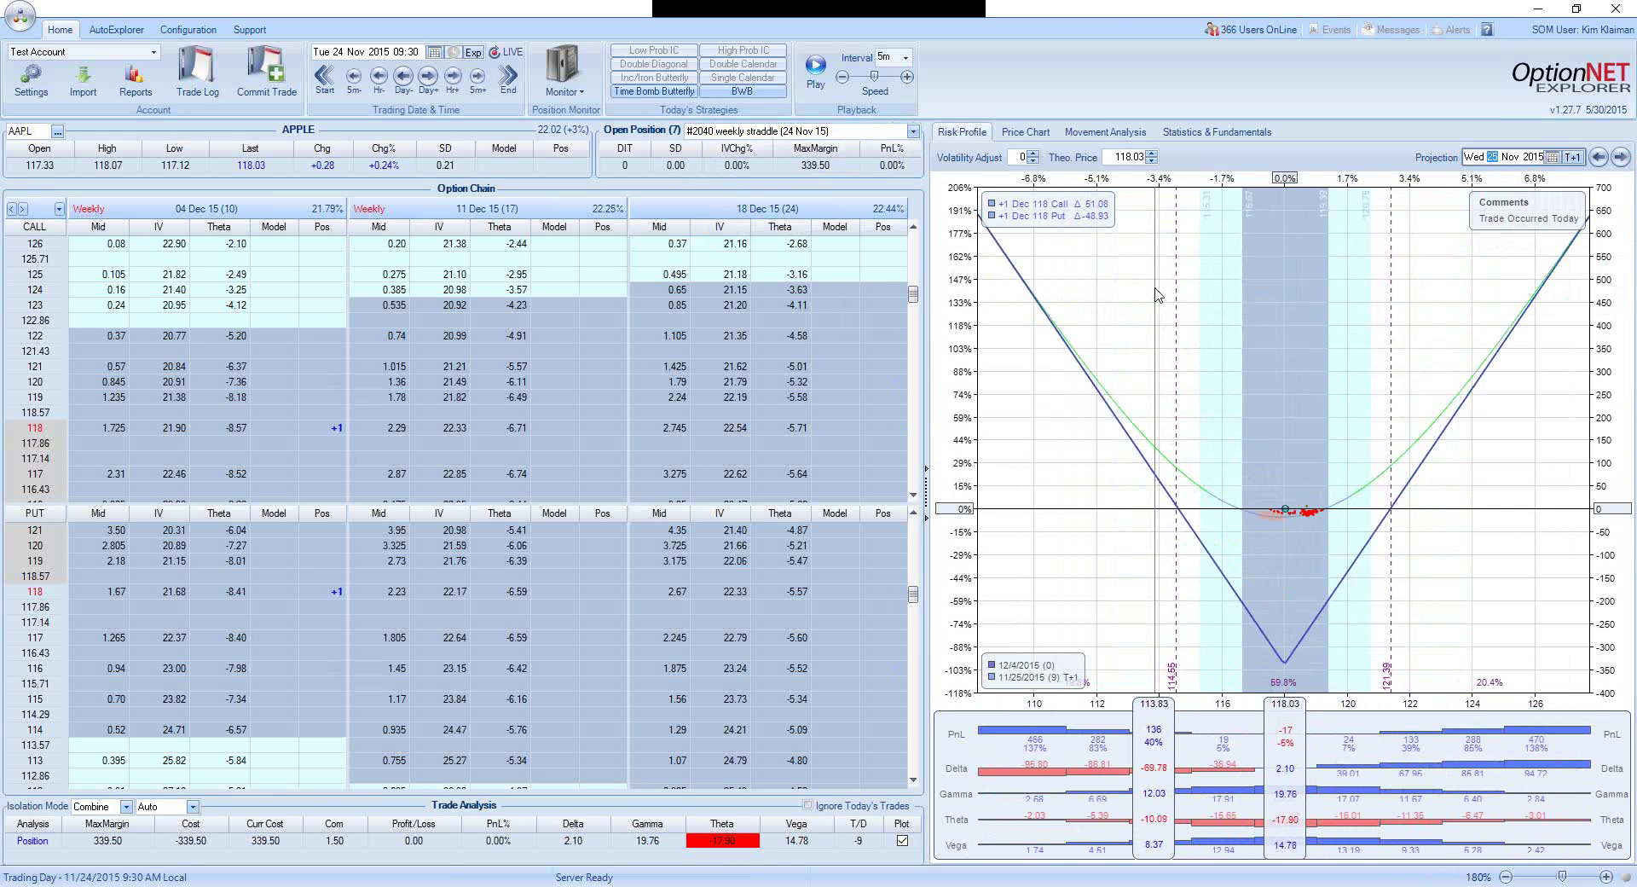
left_click(913, 133)
left_click(877, 183)
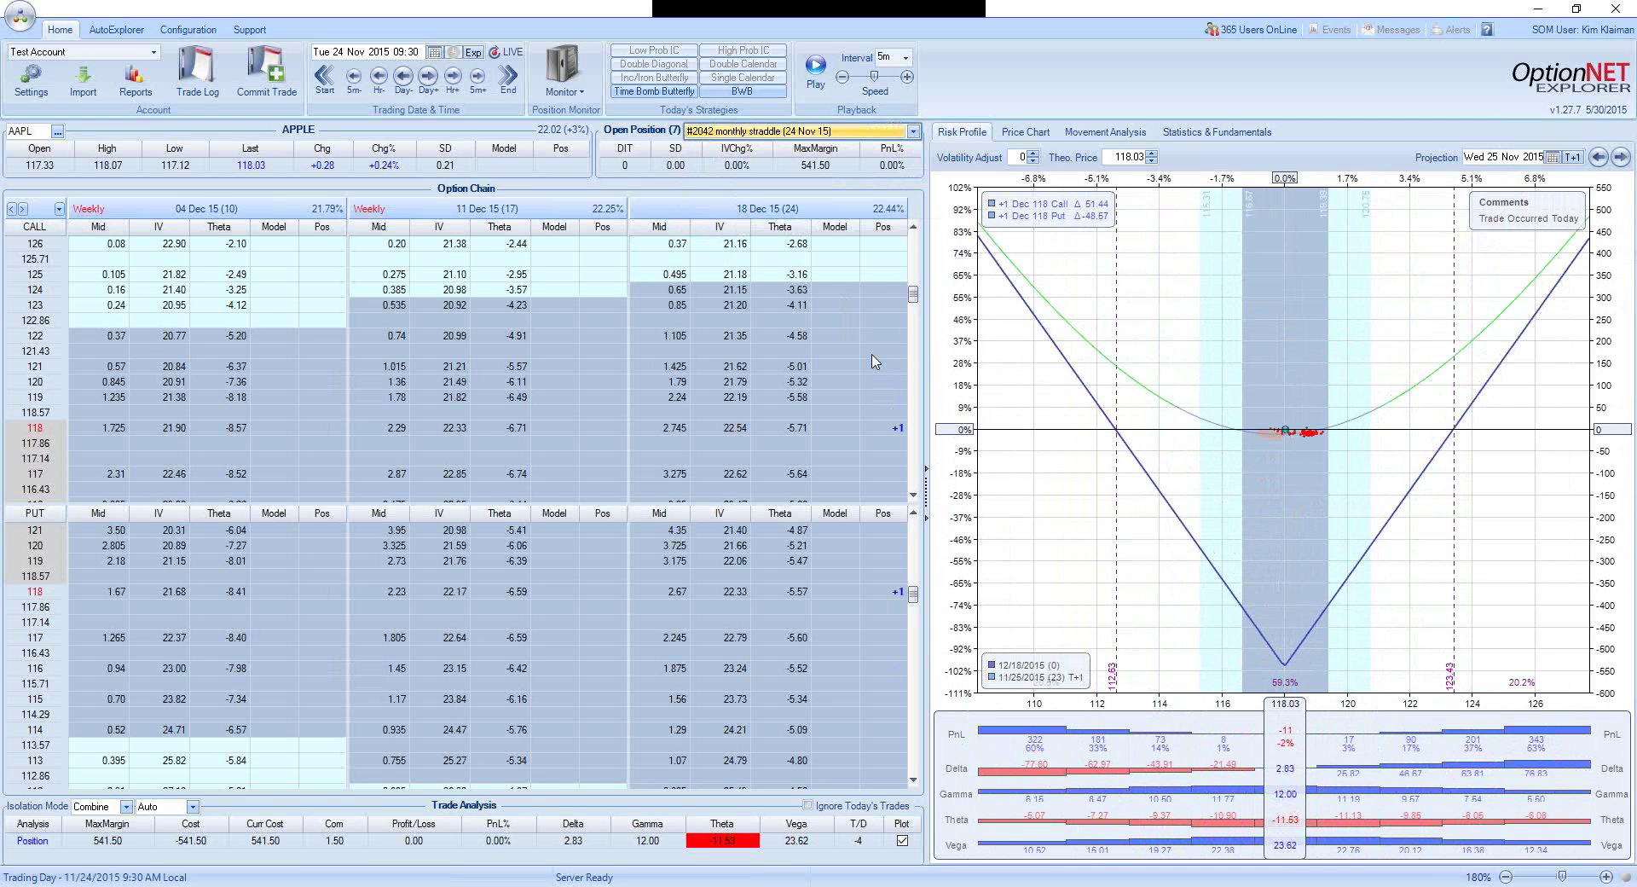
Load the weekly IC position and project its risk profile to 12/1/2015 (T+7)
left_click(914, 131)
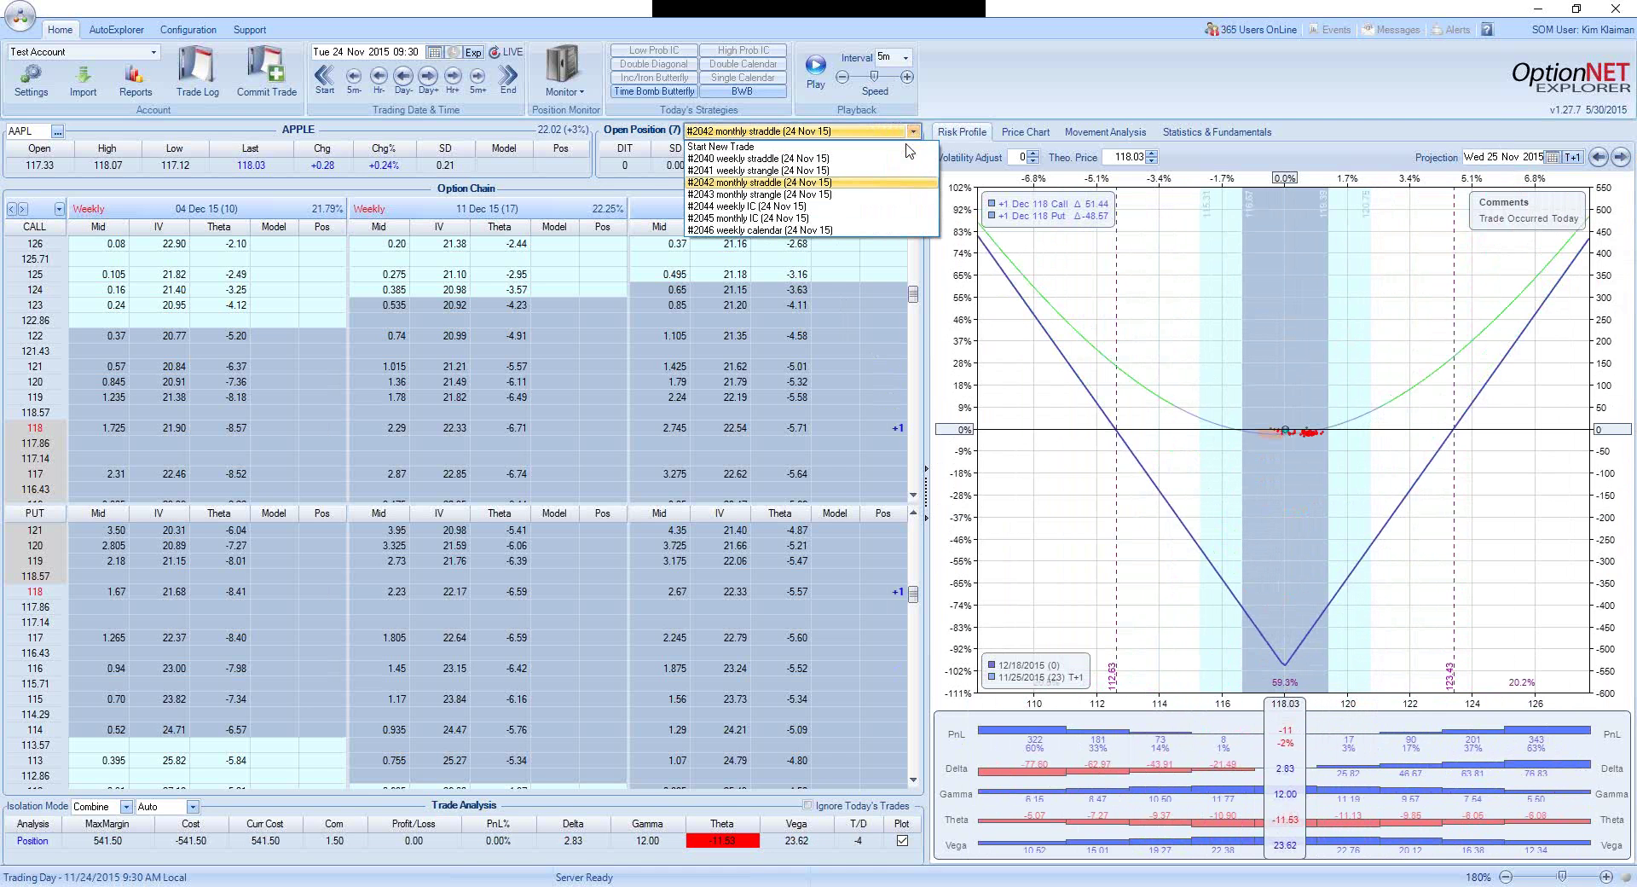
left_click(859, 208)
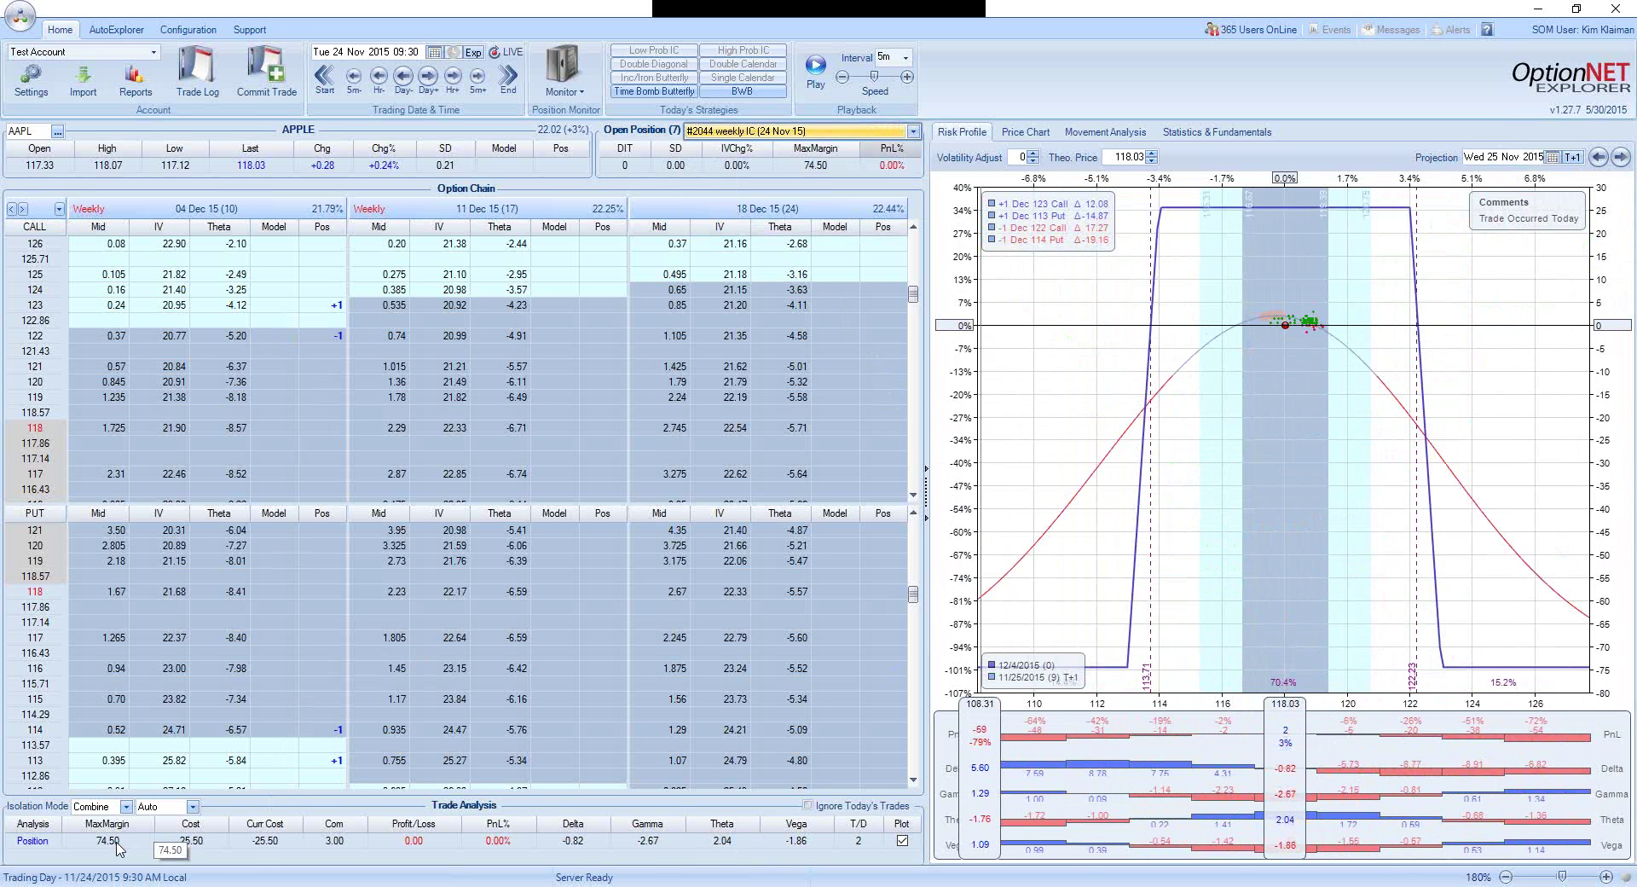
left_click(1577, 162)
left_click(1543, 271)
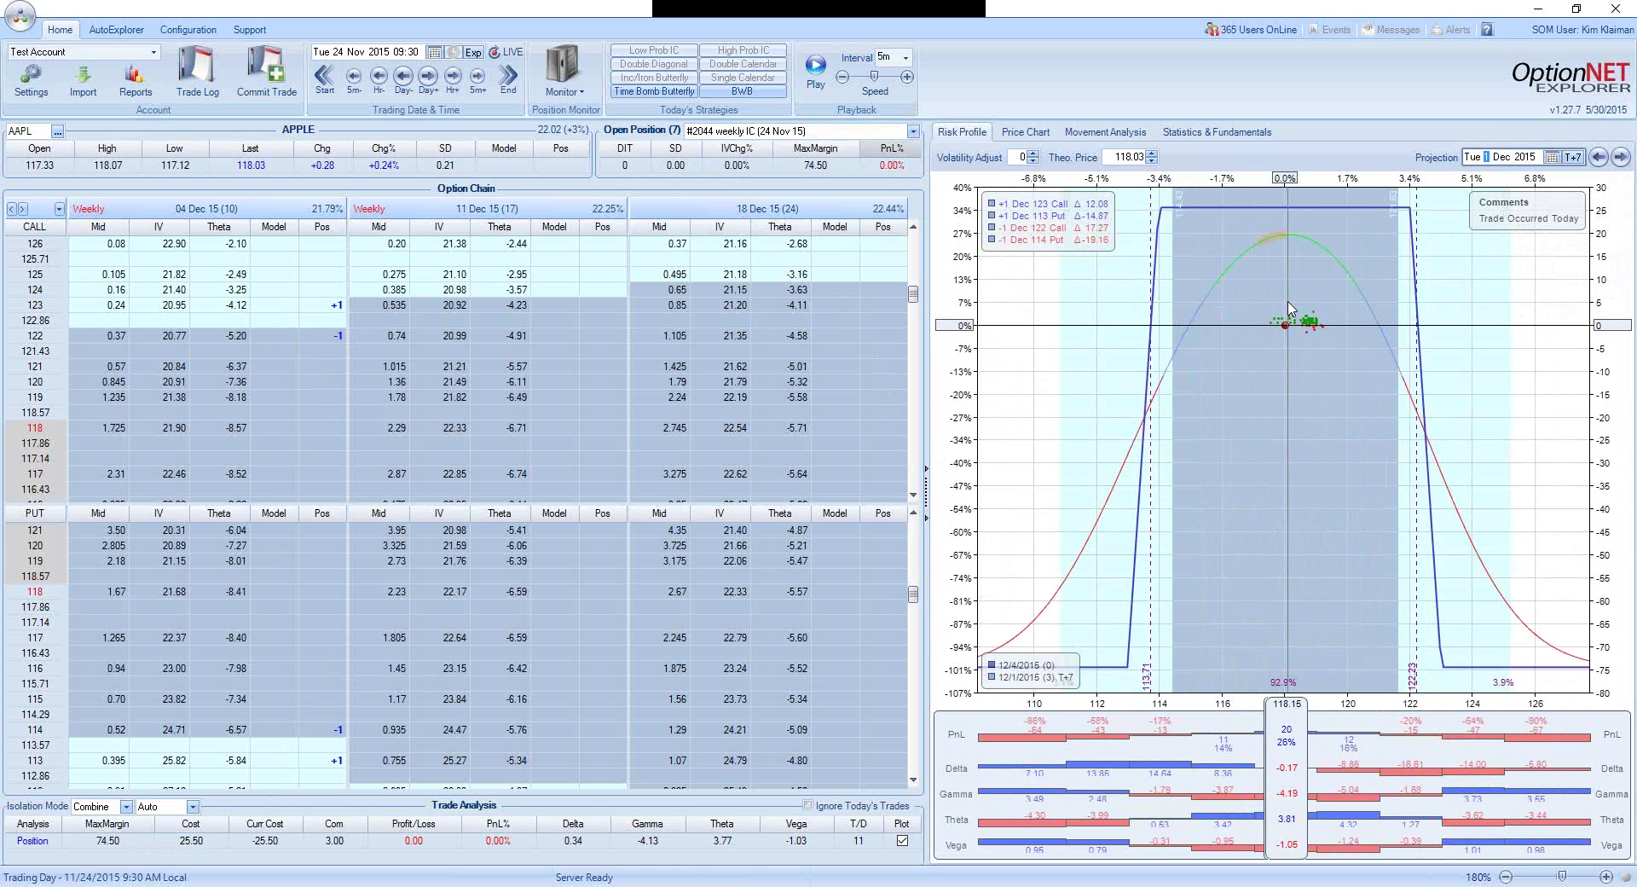
Compare the monthly IC with the weekly IC at T+7, finishing with the monthly IC loaded
left_click(913, 130)
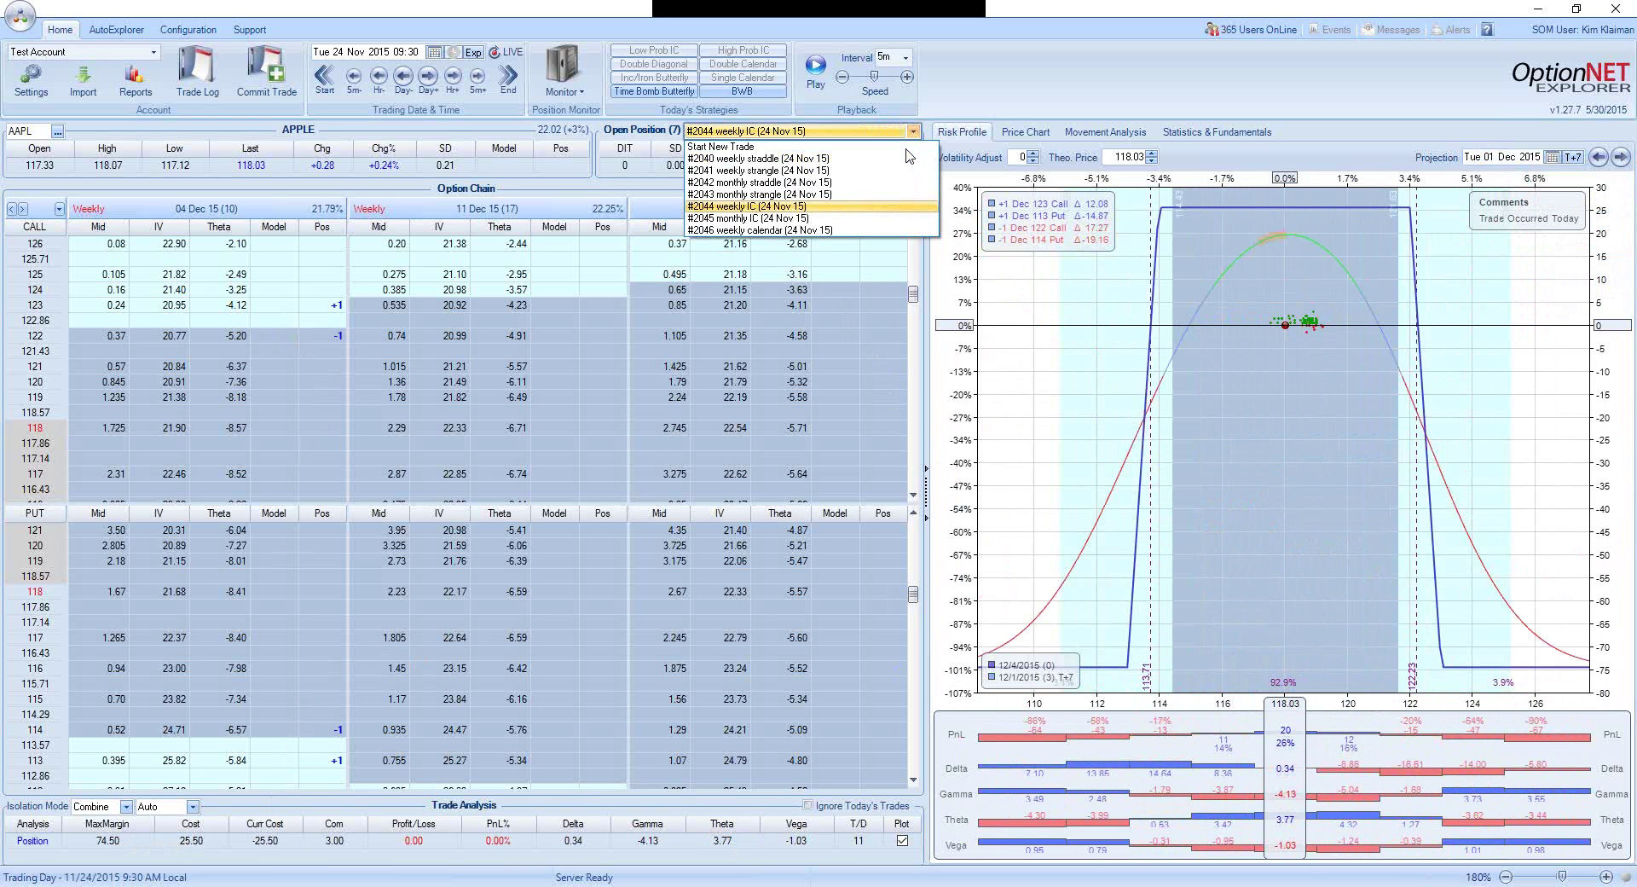
left_click(868, 207)
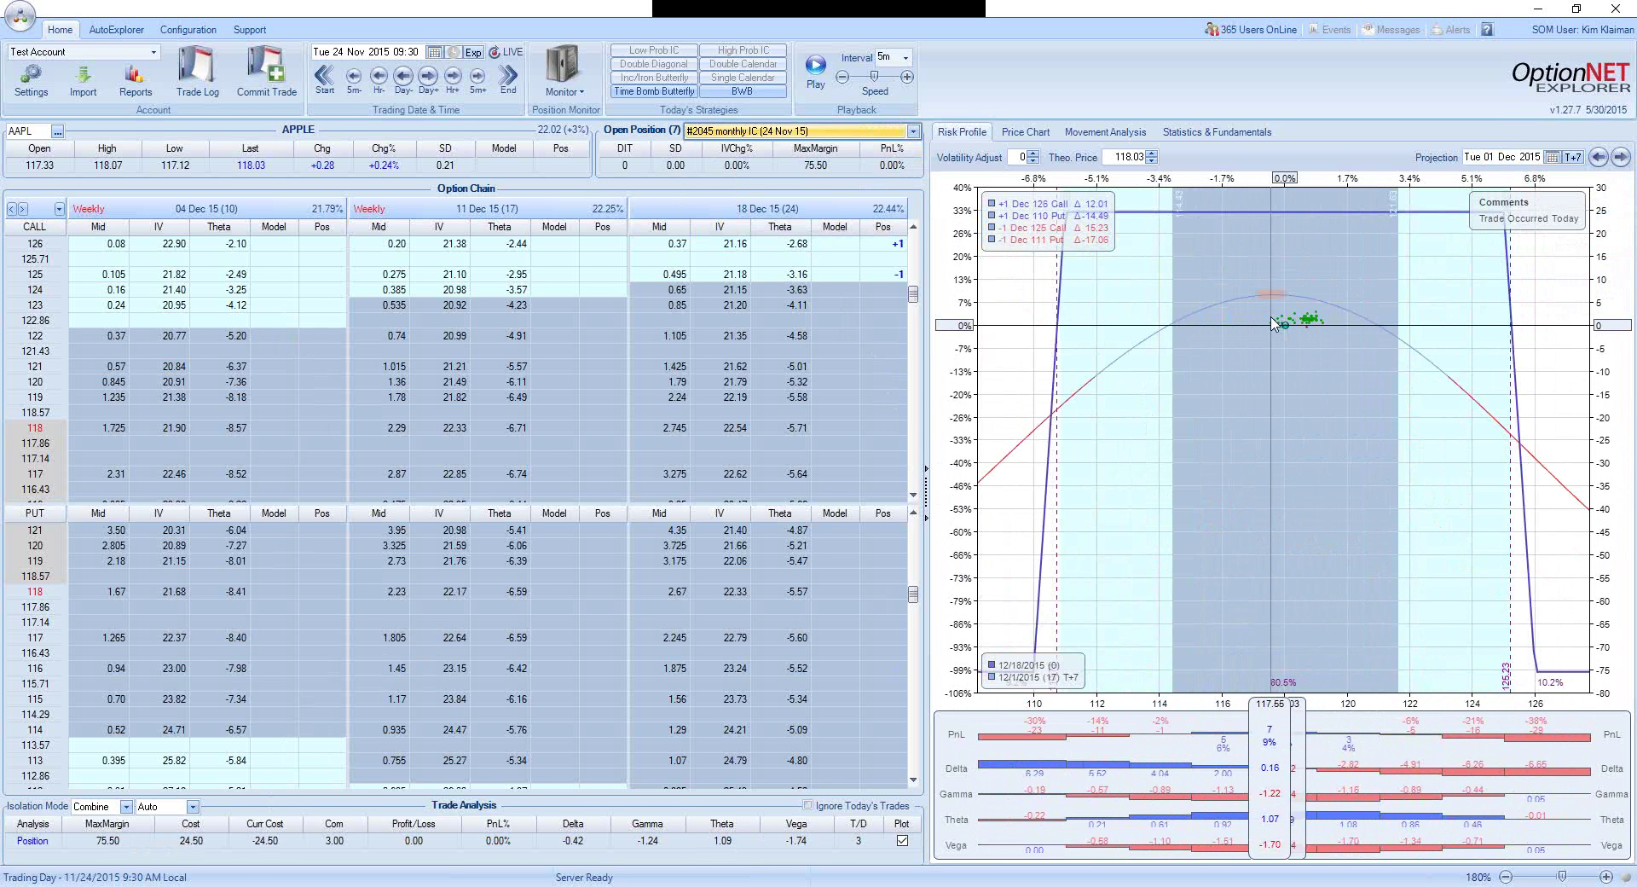
left_click(913, 131)
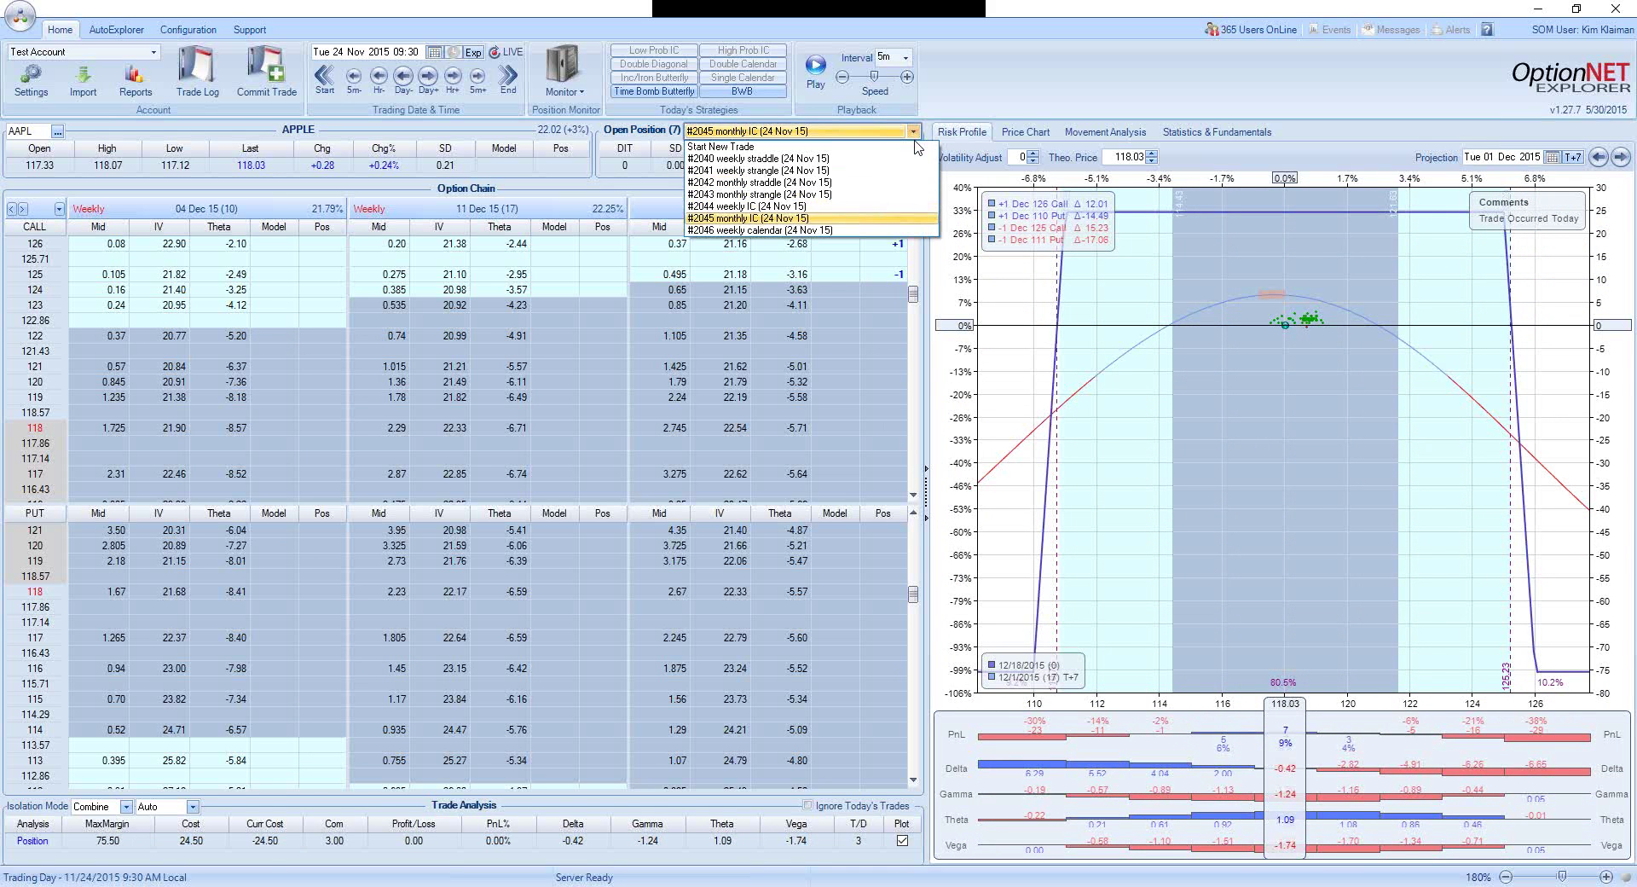
left_click(884, 205)
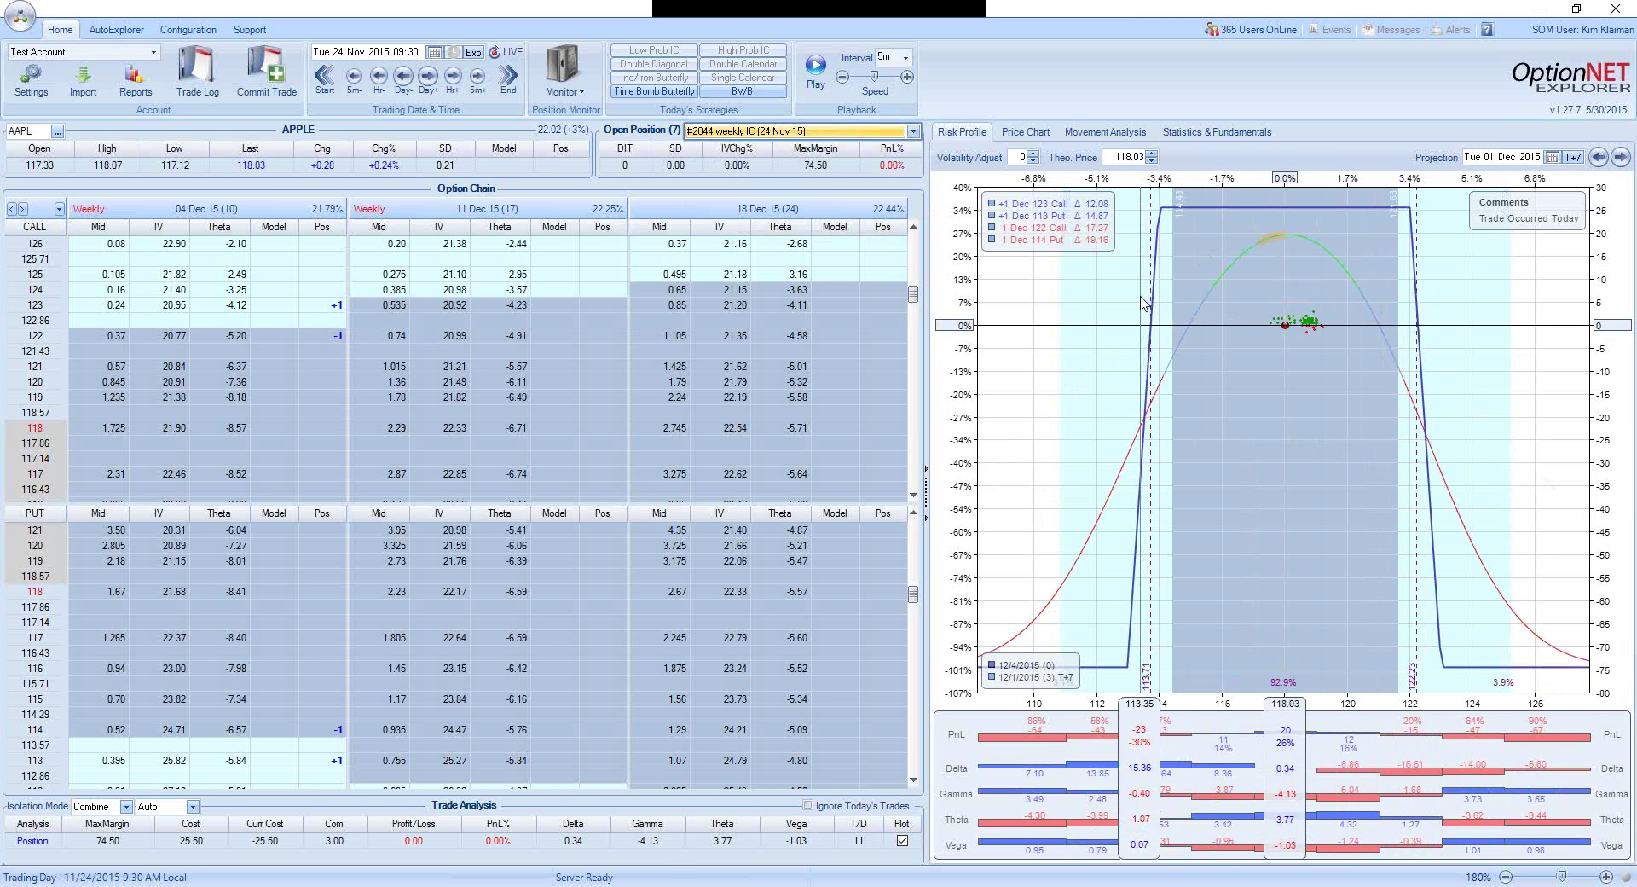
left_click(914, 132)
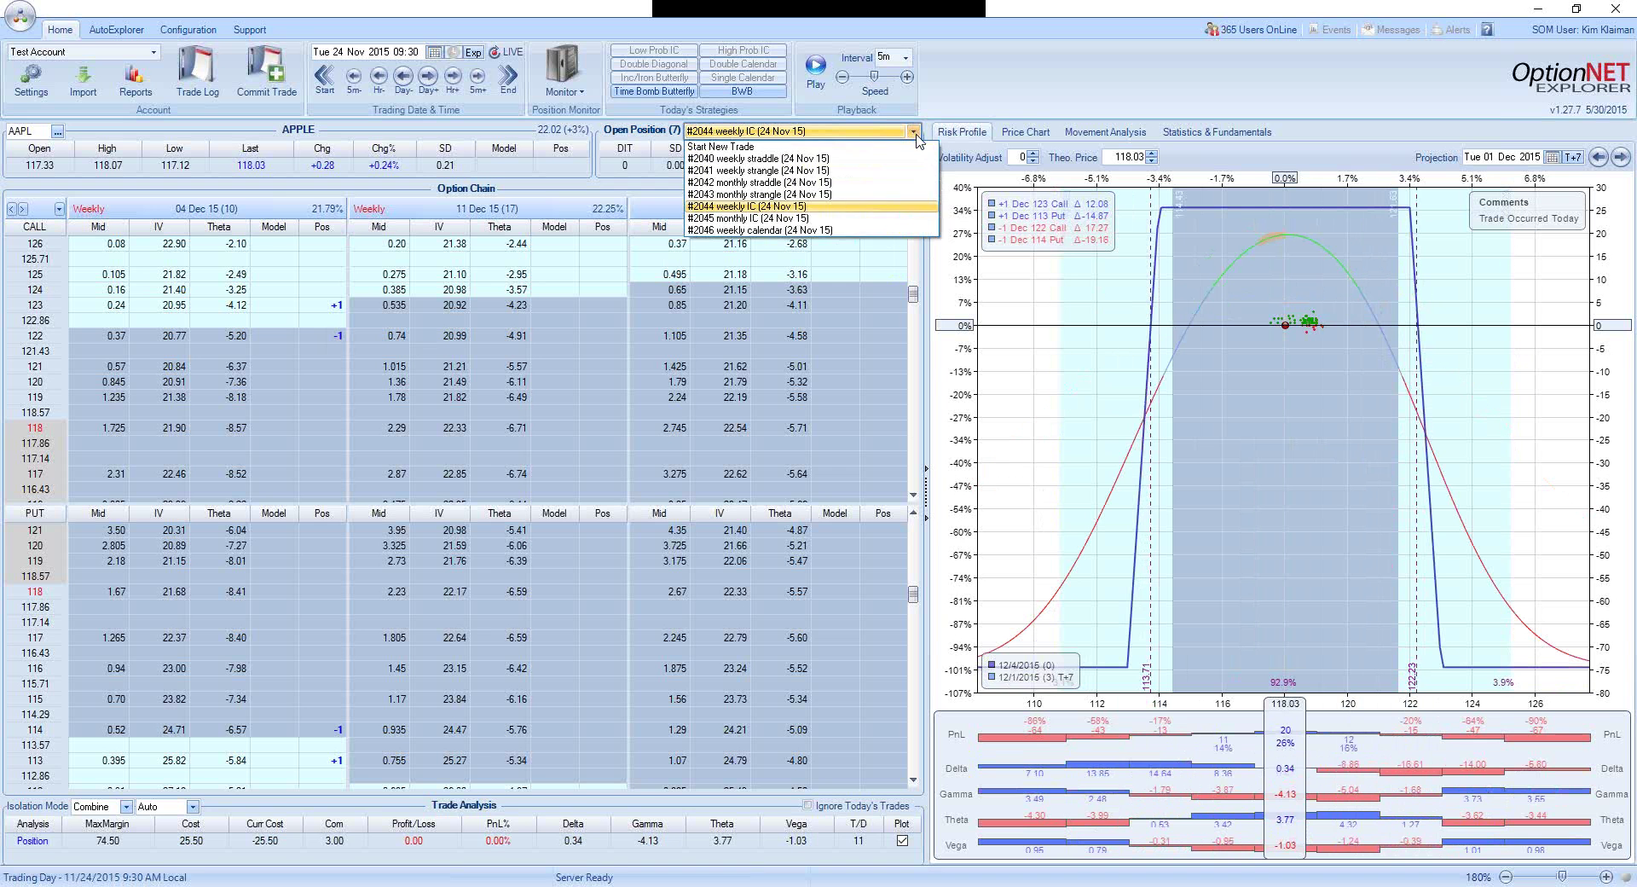
left_click(872, 206)
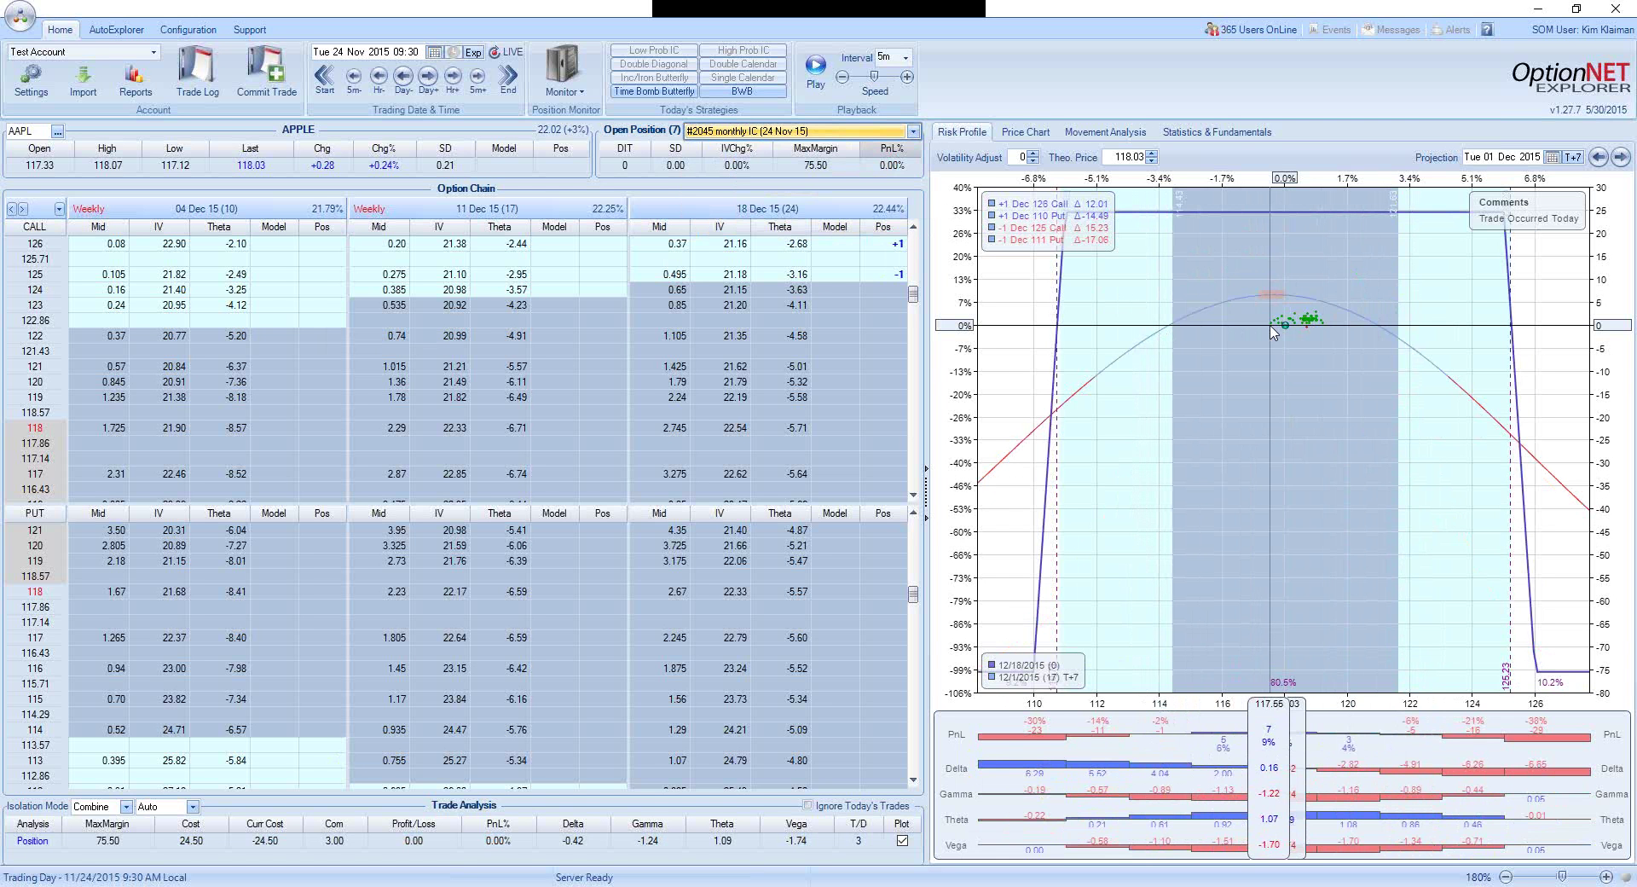
Load the weekly calendar position to examine its theta and T+7 risk profile
left_click(913, 130)
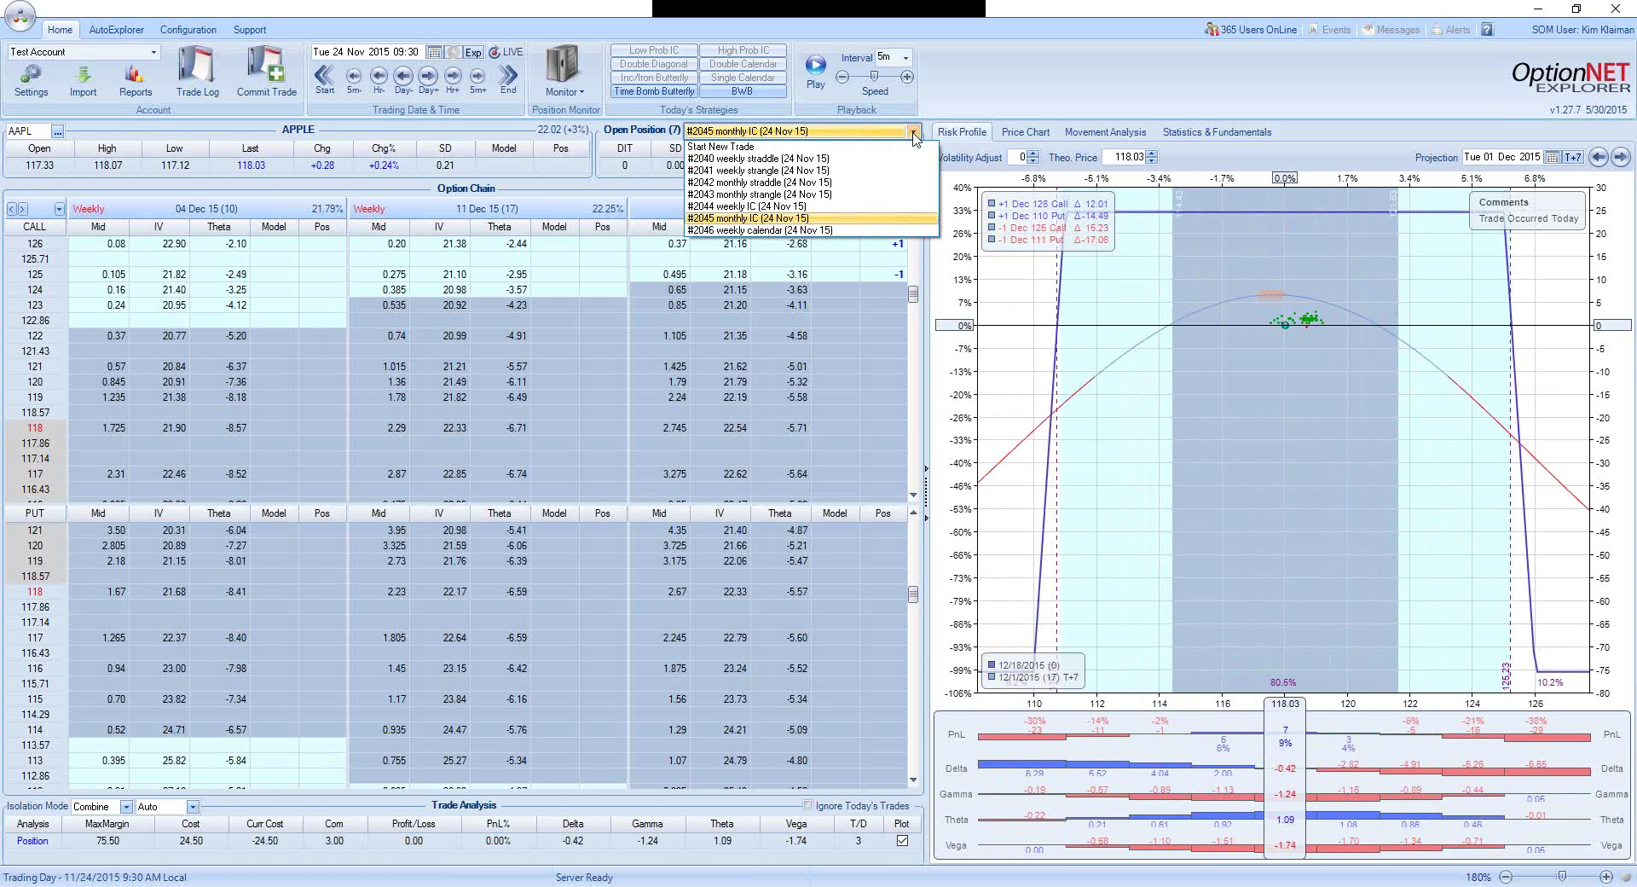
left_click(851, 231)
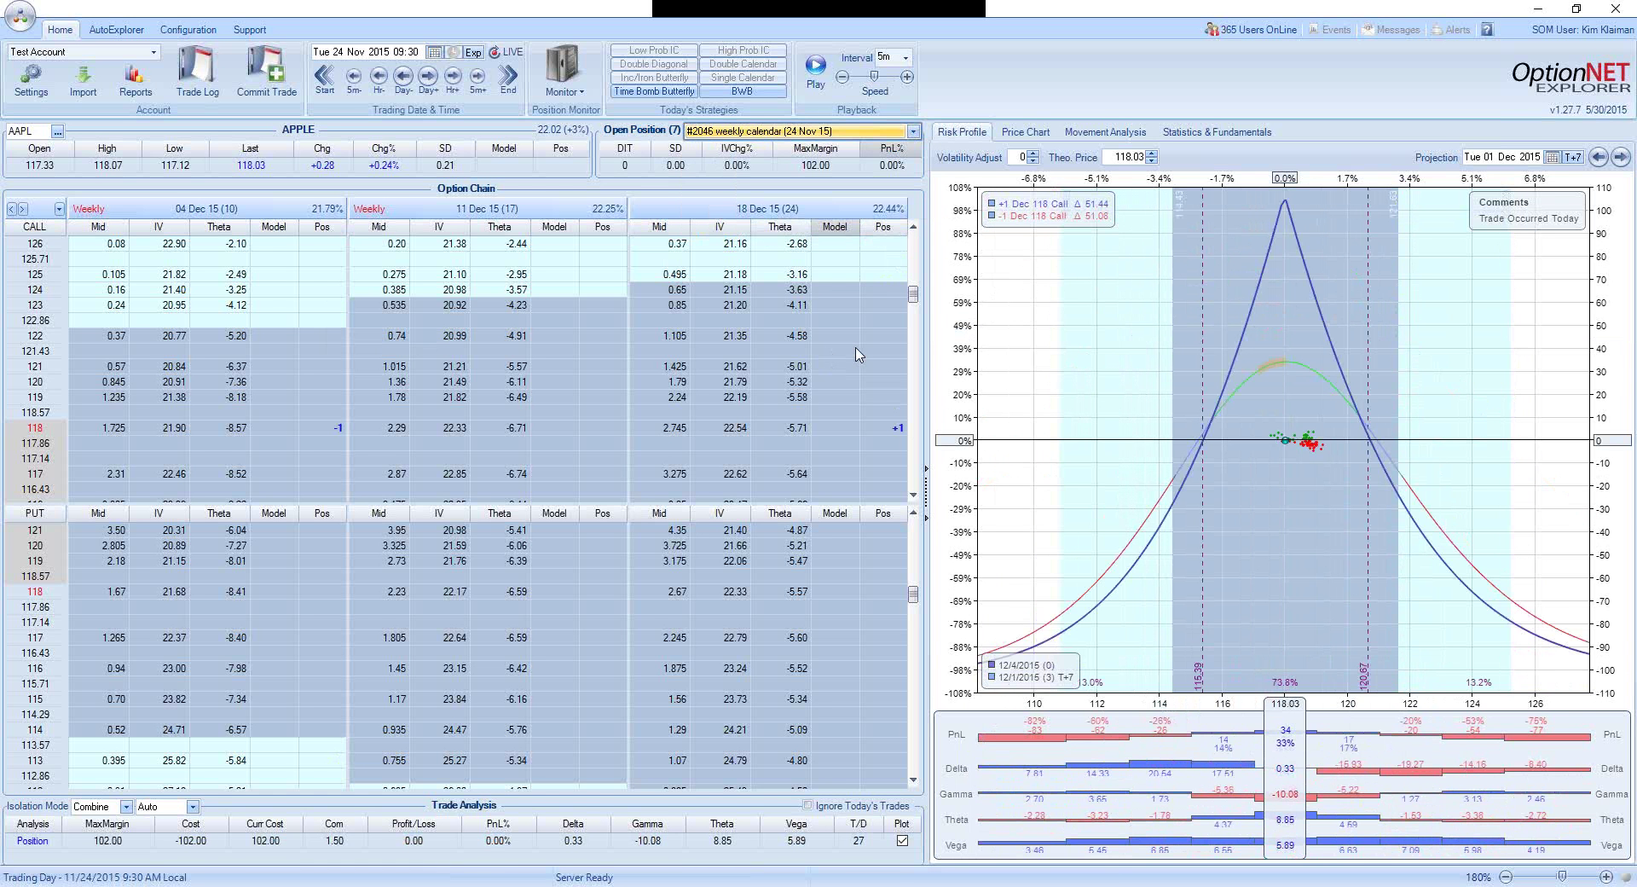